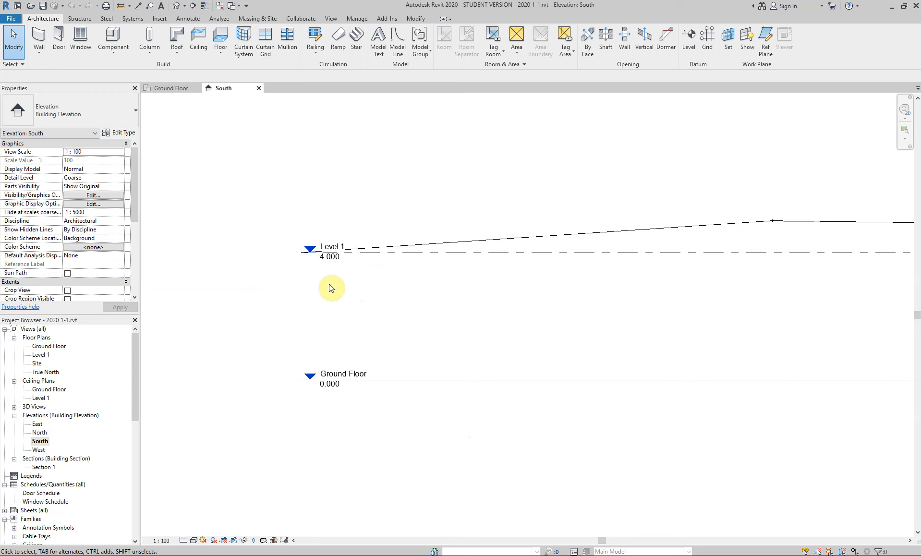
Step: Examine the Level 1 and Ground Floor level markers and their heights in the South elevation
scroll(329, 285, up, 2)
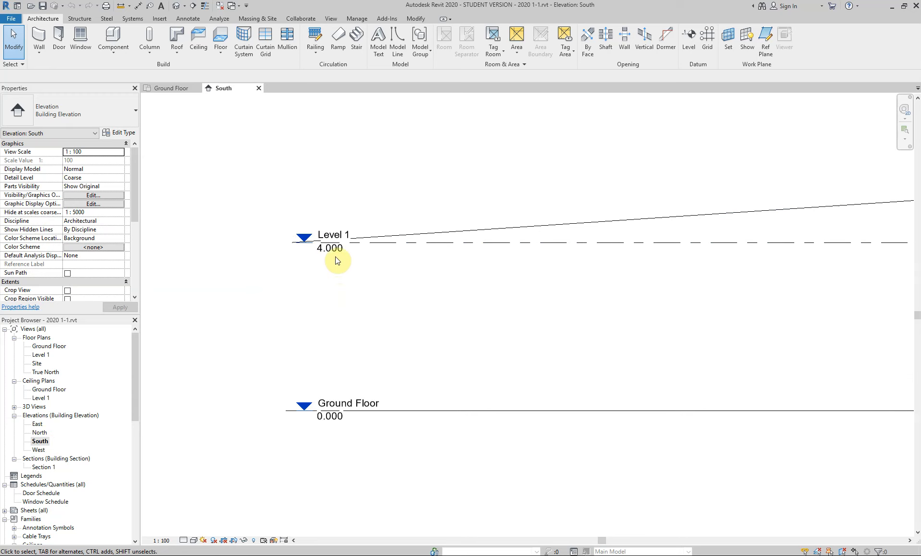
click(329, 254)
click(367, 252)
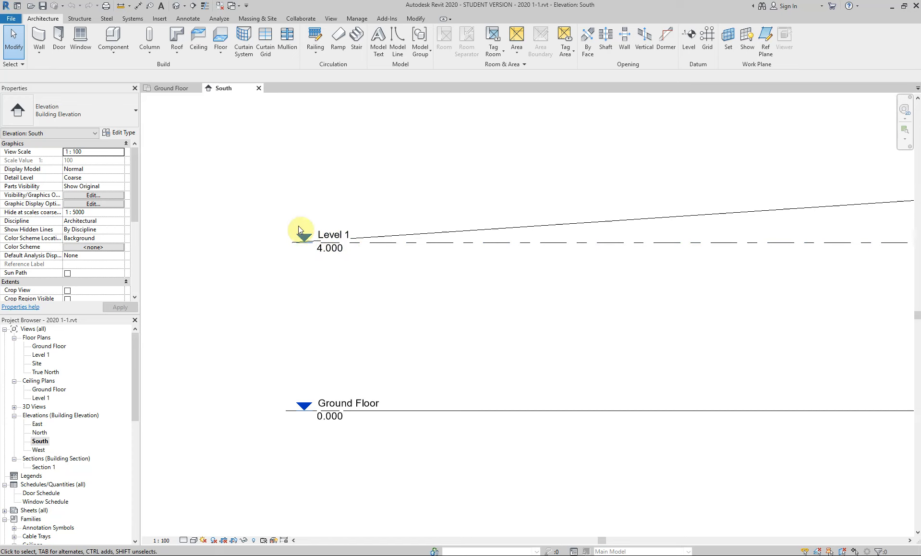
click(341, 231)
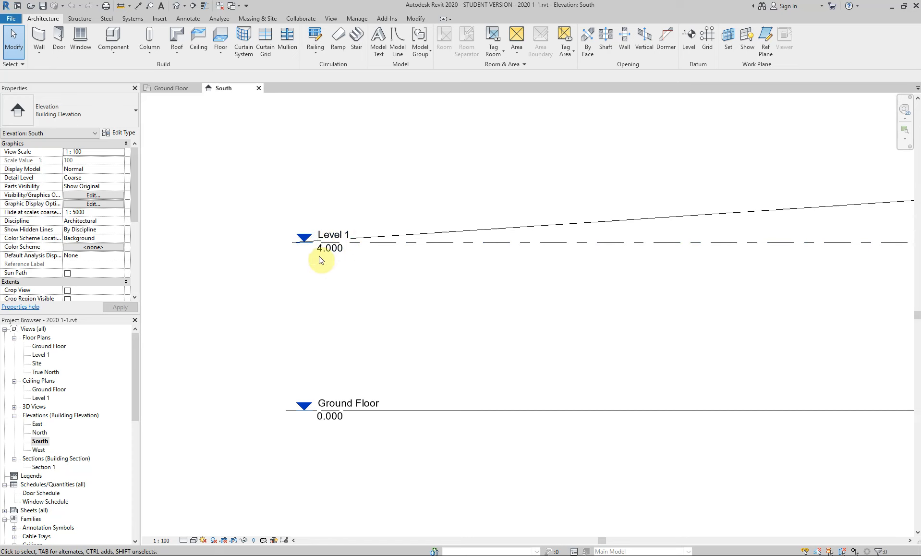
click(324, 310)
click(334, 252)
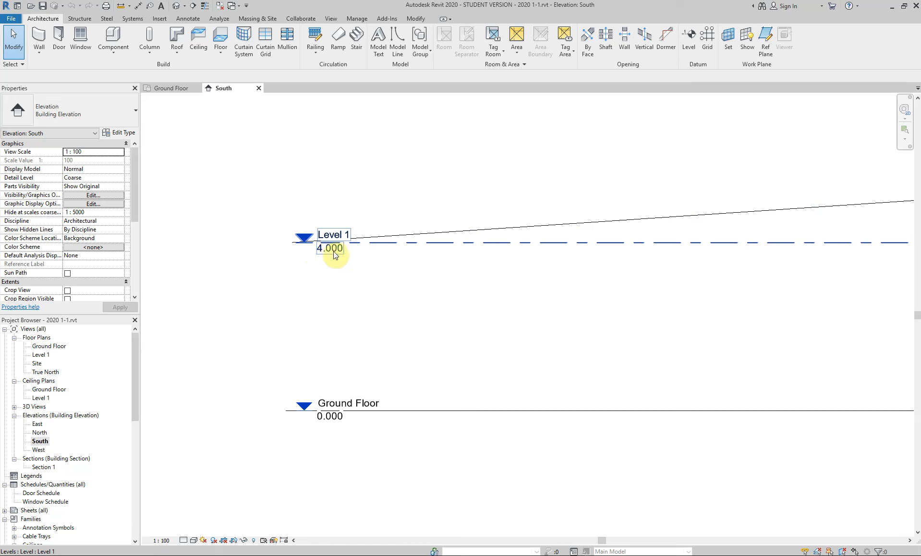
click(320, 265)
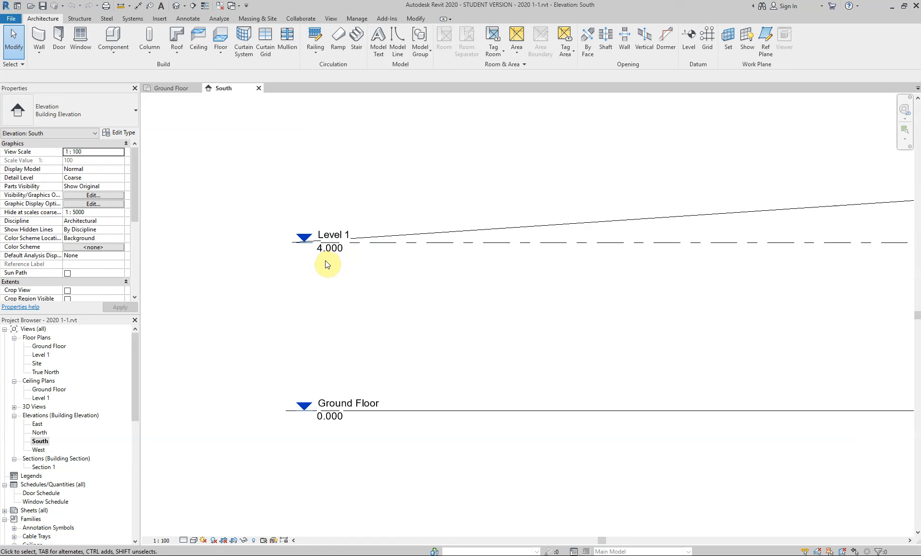
Step: In the Ground Floor plan, make the "SET UP LEVELS" line of the blue checklist text note bold
click(179, 89)
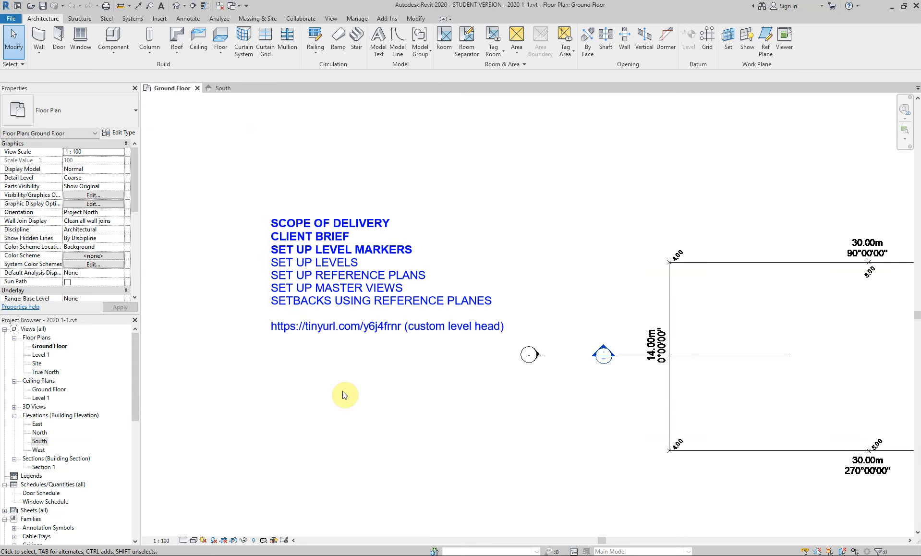
scroll(307, 248, up, 2)
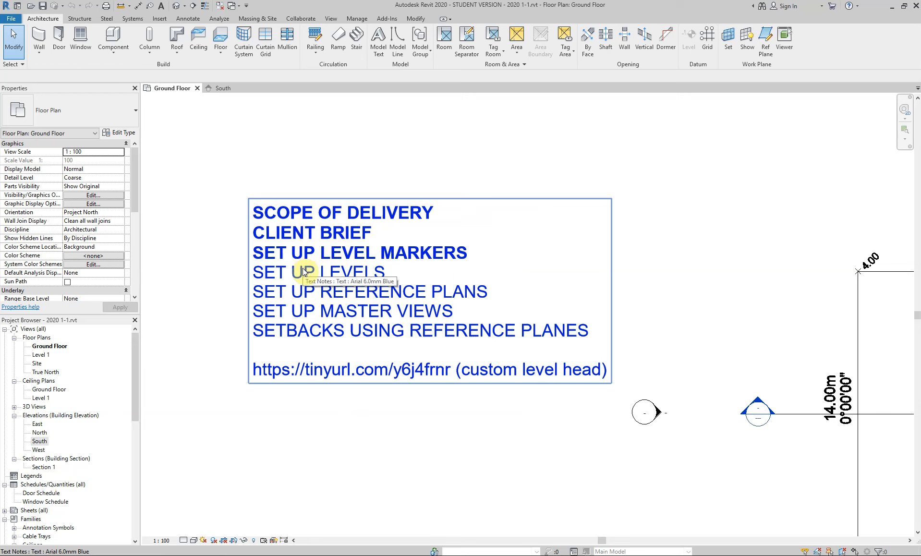
double_click(303, 269)
drag(385, 273, 256, 271)
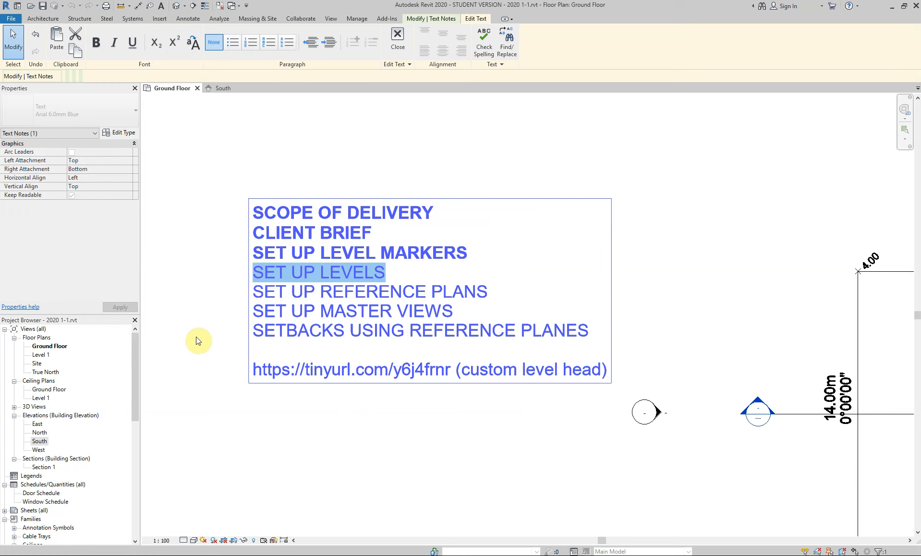
key(ctrl+b)
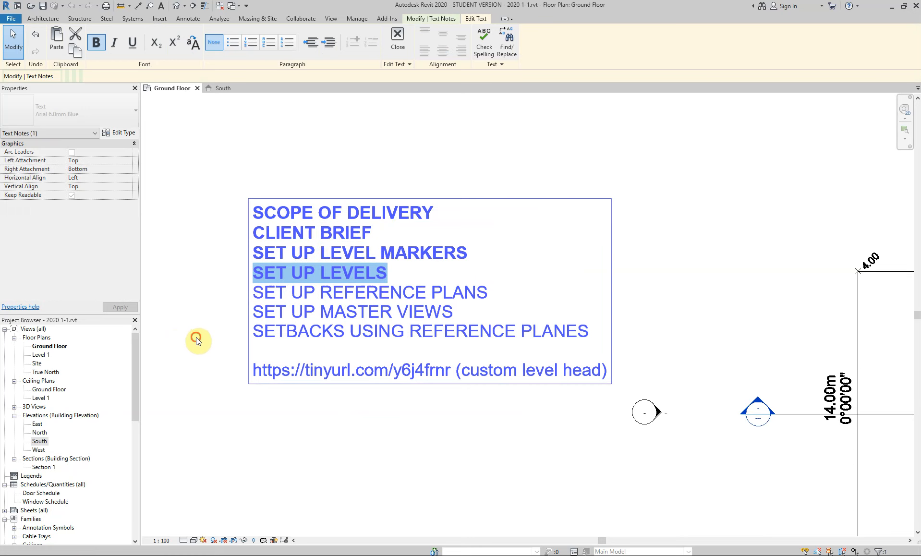
click(196, 337)
click(401, 267)
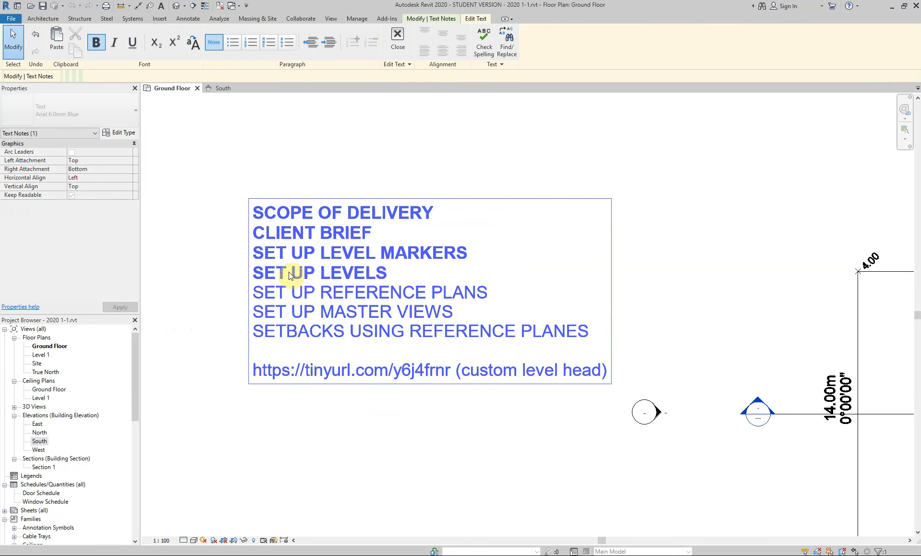
click(218, 340)
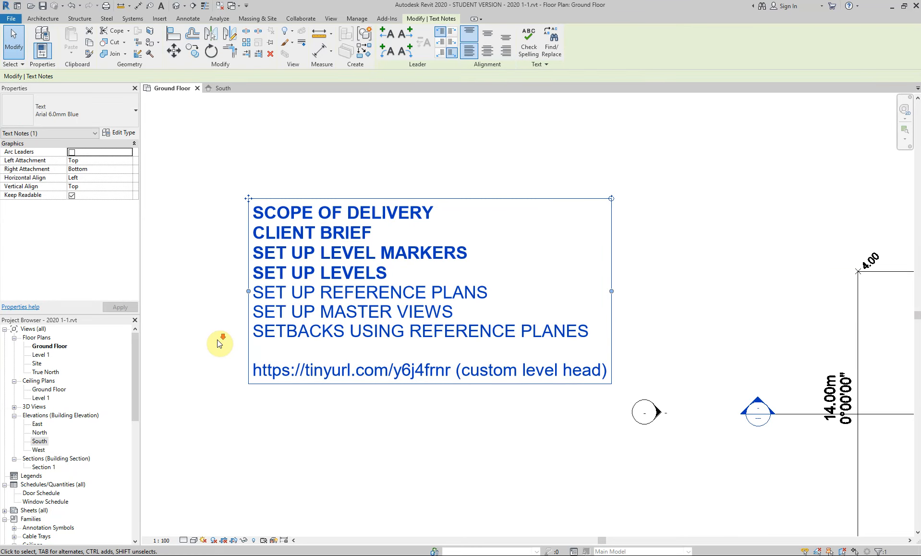
scroll(219, 342, down, 3)
click(246, 403)
middle_drag(314, 410, 322, 386)
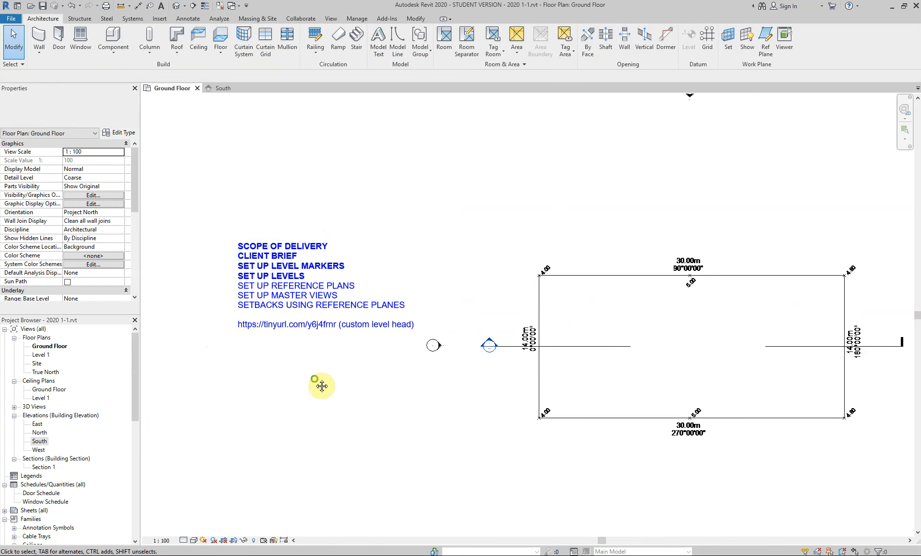
Step: Return to the South elevation and move the Level 1 line 3900 mm straight up, above the terrain profile
double_click(37, 442)
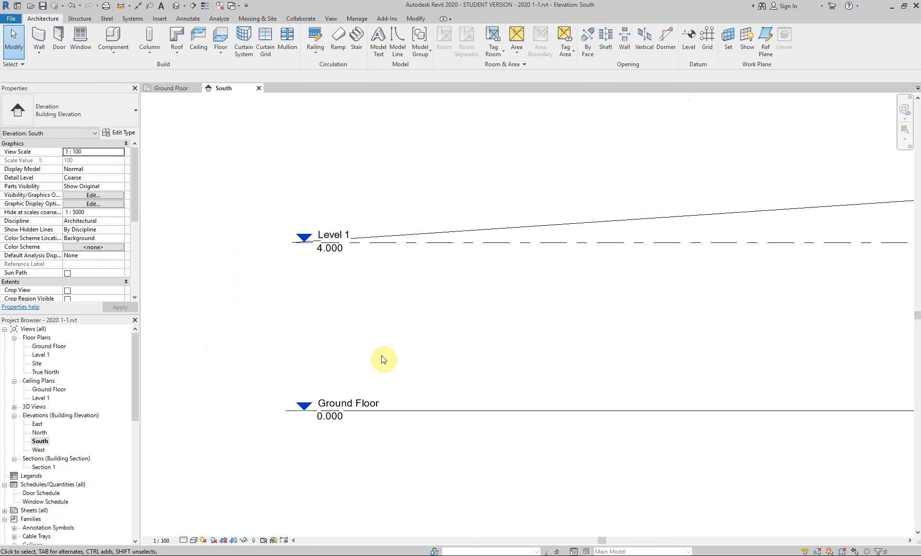
click(502, 350)
middle_drag(502, 350, 409, 343)
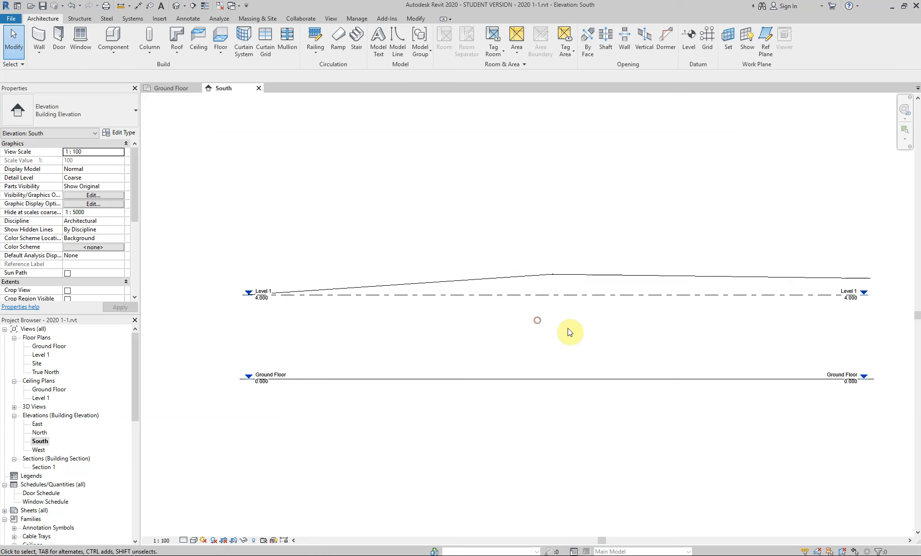
middle_drag(568, 329, 558, 363)
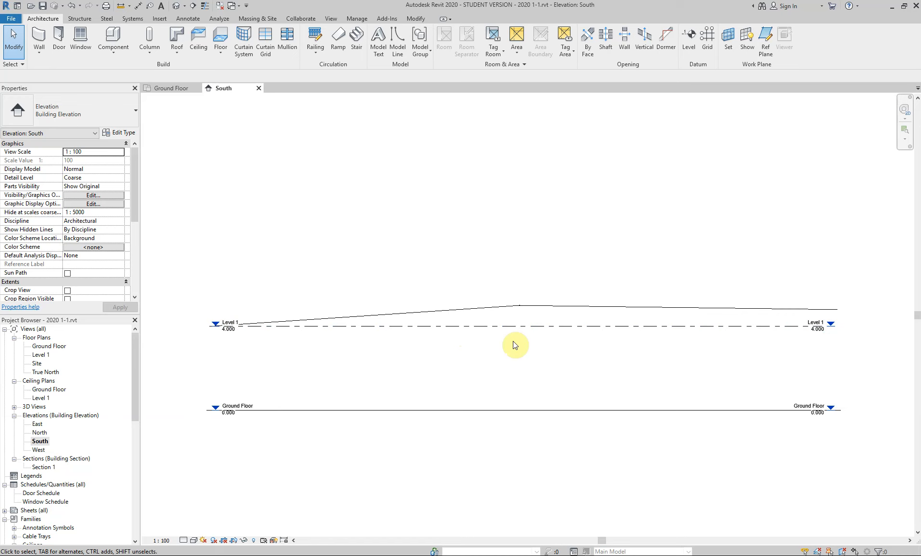
click(500, 326)
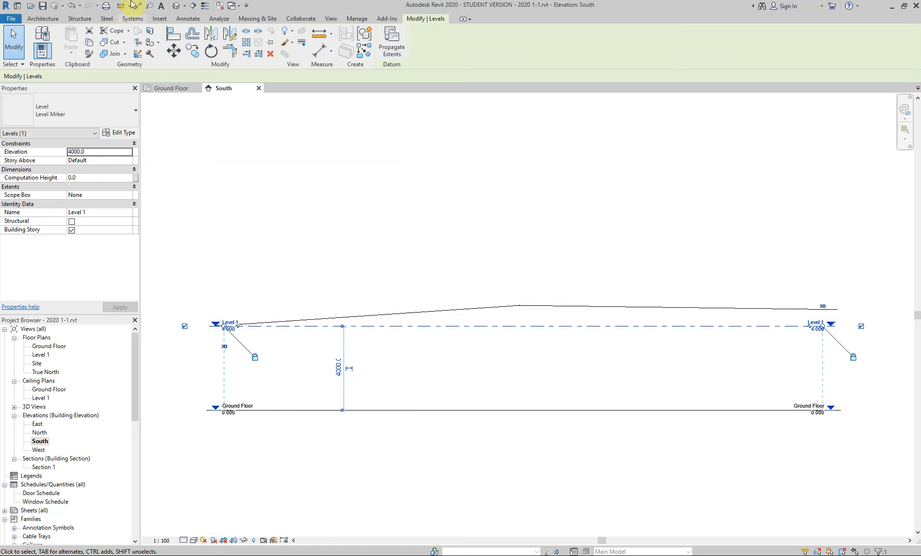
click(174, 51)
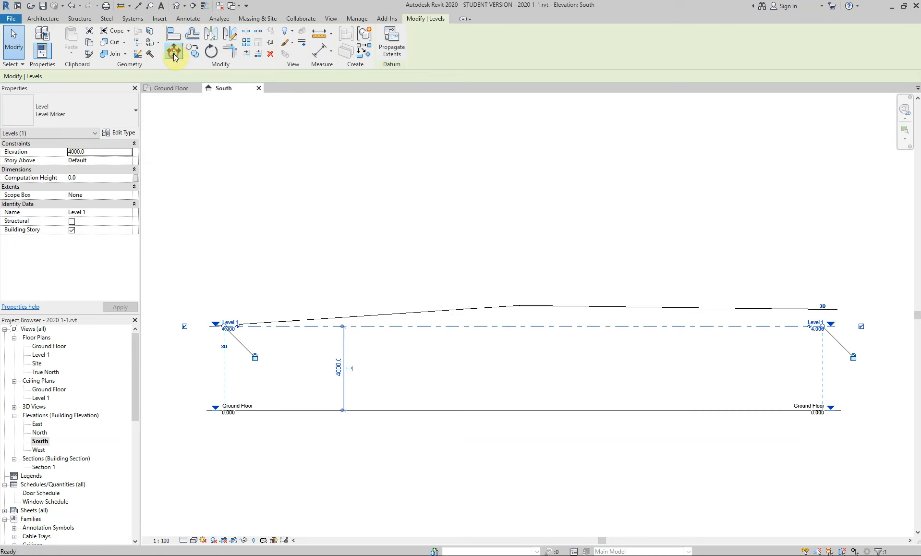
click(429, 327)
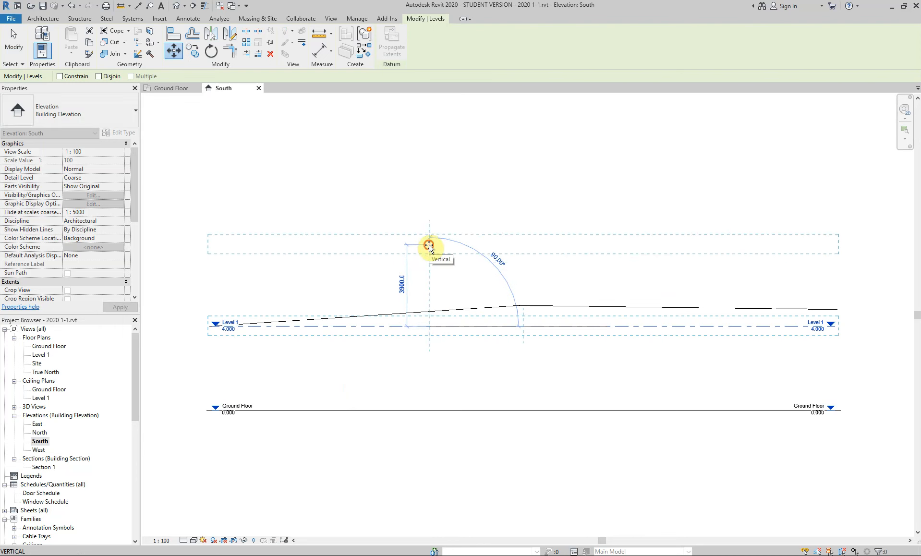
click(429, 245)
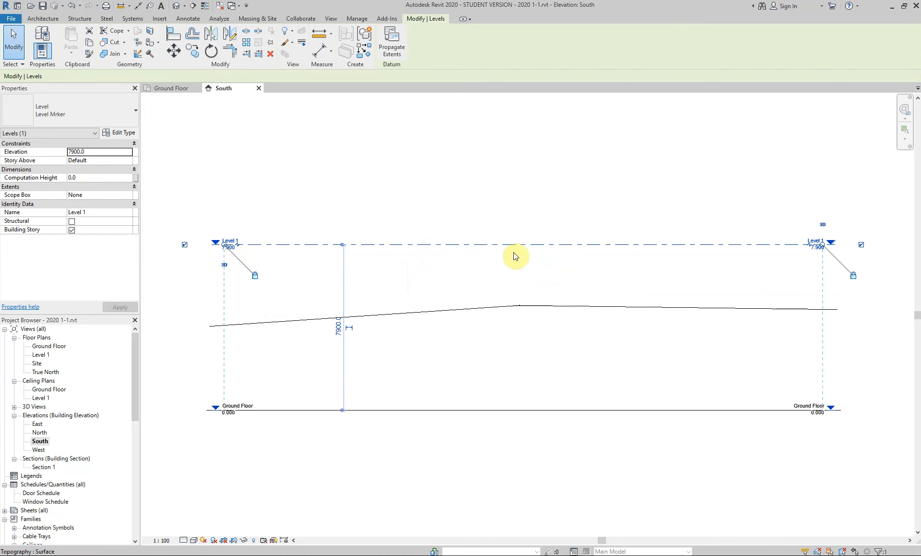
click(486, 335)
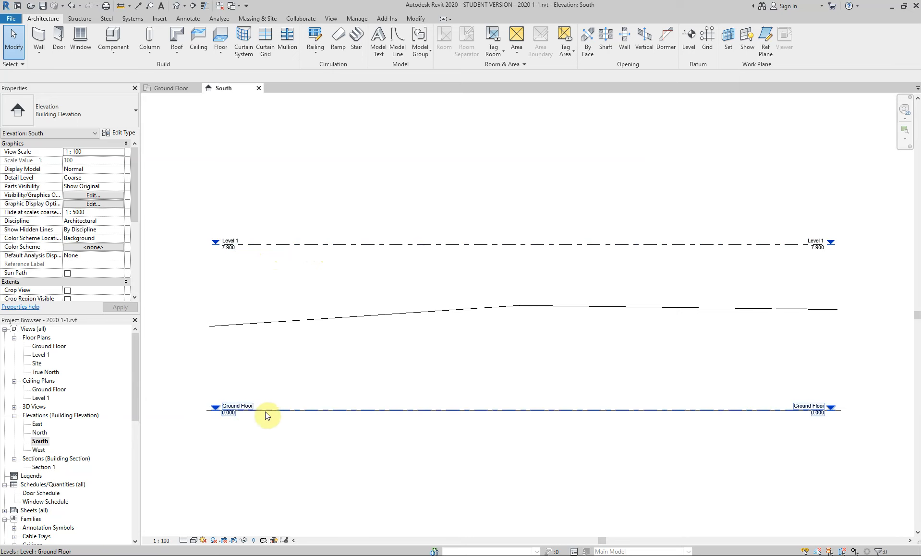
Step: Move the Ground Floor level 5400 mm straight up so it sits just above the terrain's highest point
scroll(231, 428, up, 5)
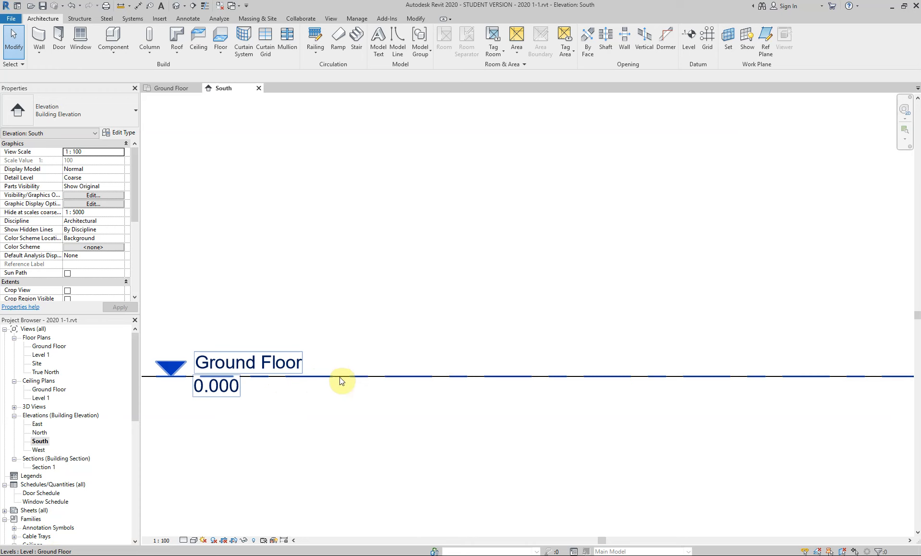
key(Tab)
click(358, 378)
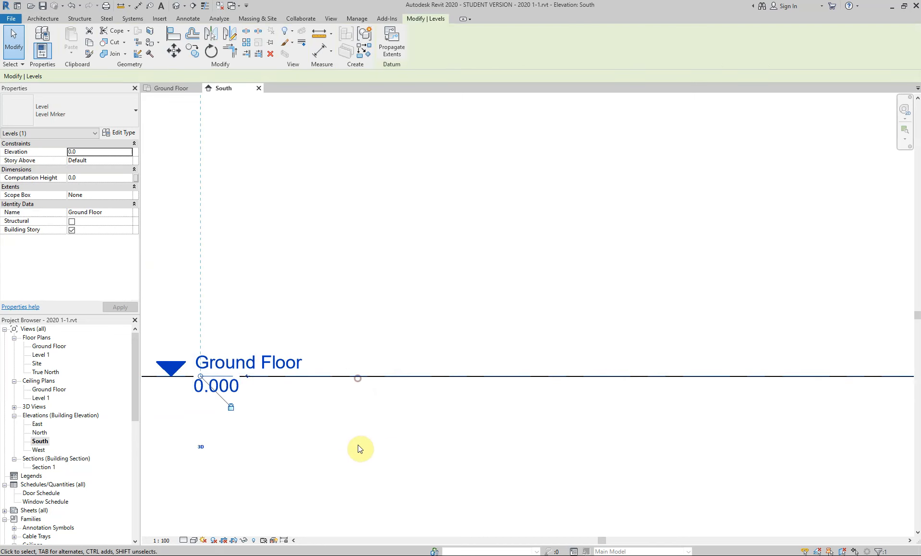
scroll(359, 448, down, 5)
middle_drag(361, 453, 334, 454)
key(m)
key(v)
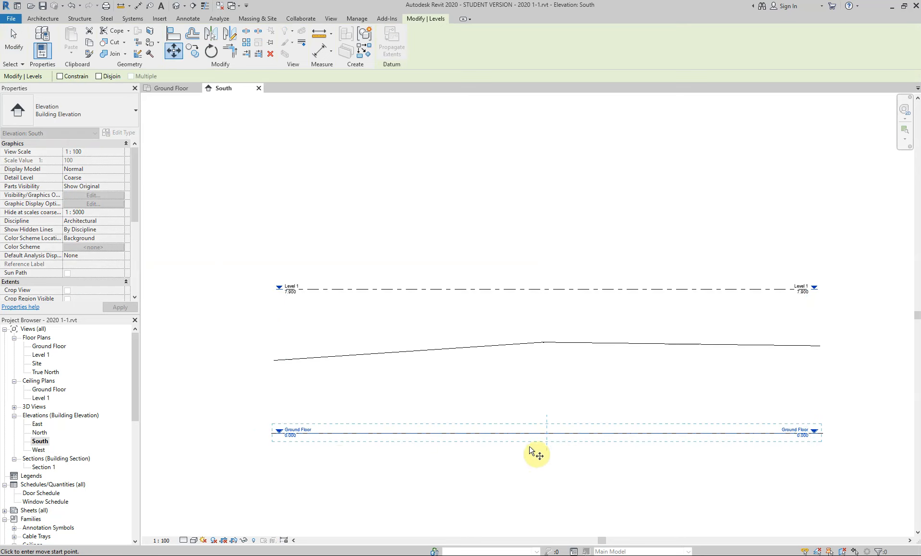
click(540, 434)
scroll(538, 336, up, 4)
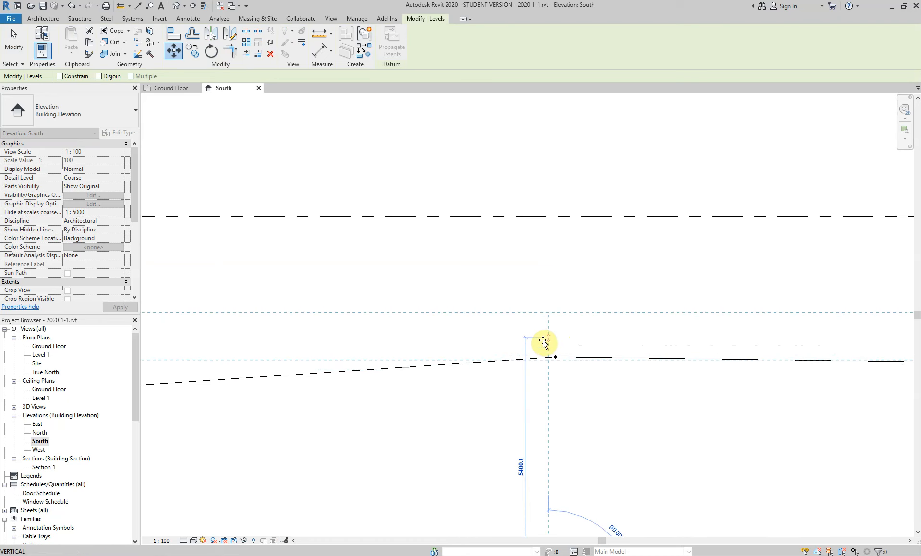
click(557, 339)
scroll(545, 370, down, 3)
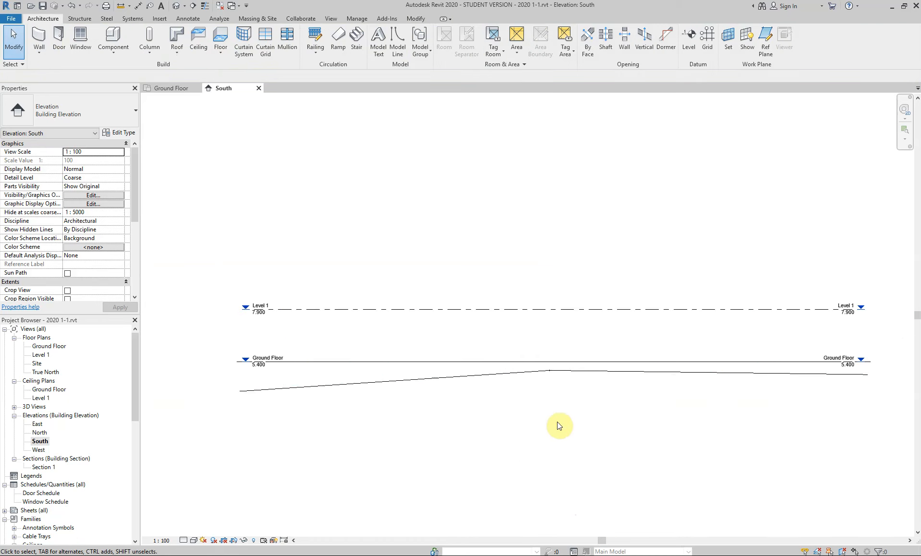
Step: Examine the Ground Floor and Level 1 markers and how the levels sit relative to the sloping terrain
scroll(508, 381, up, 6)
scroll(509, 344, down, 3)
click(491, 353)
middle_drag(492, 353, 688, 371)
click(249, 374)
scroll(287, 336, up, 3)
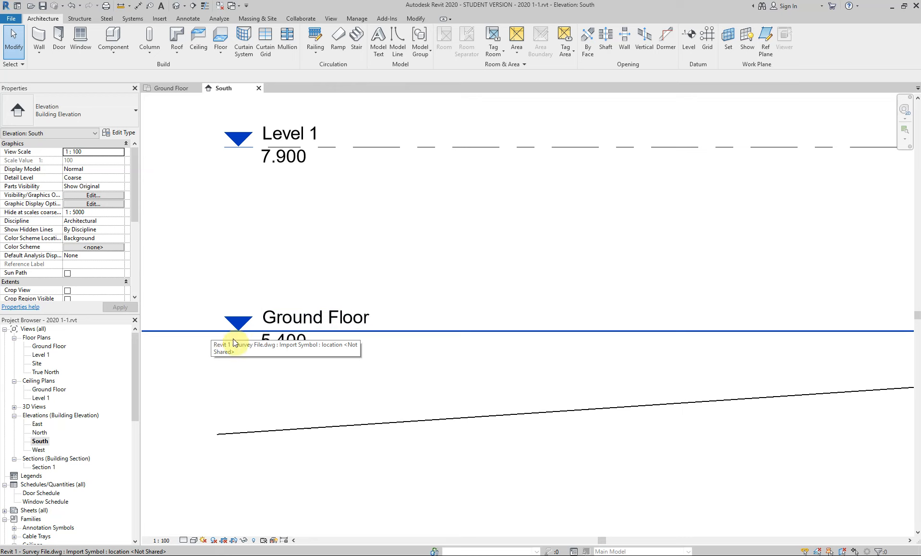
scroll(411, 390, down, 3)
middle_drag(493, 377, 339, 370)
scroll(638, 426, down, 1)
middle_drag(656, 426, 598, 421)
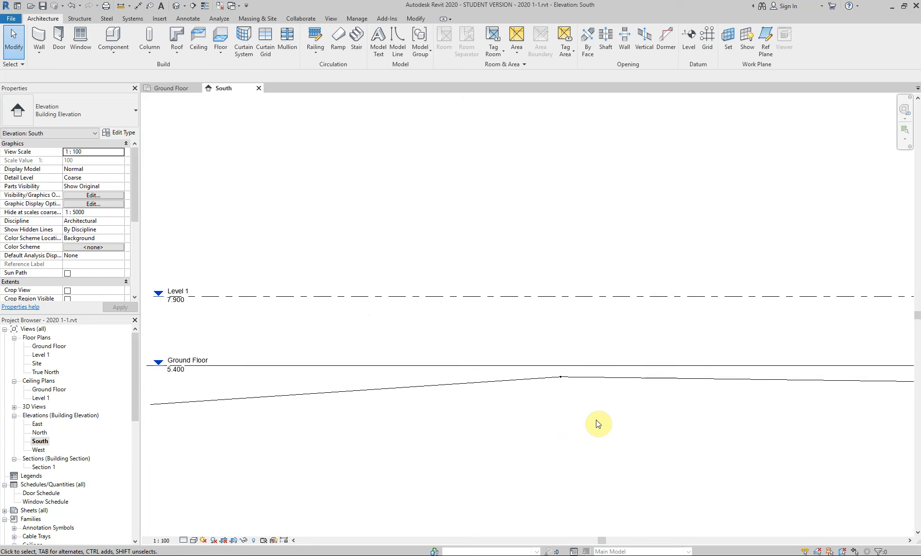
middle_drag(535, 420, 566, 428)
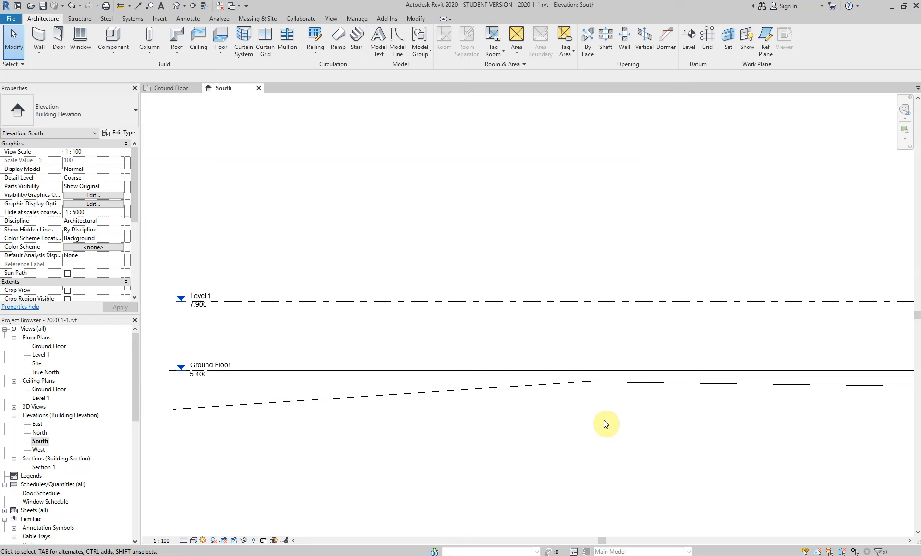
Step: Measure the vertical distance from the terrain's highest point to the Ground Floor level line
scroll(599, 419, up, 2)
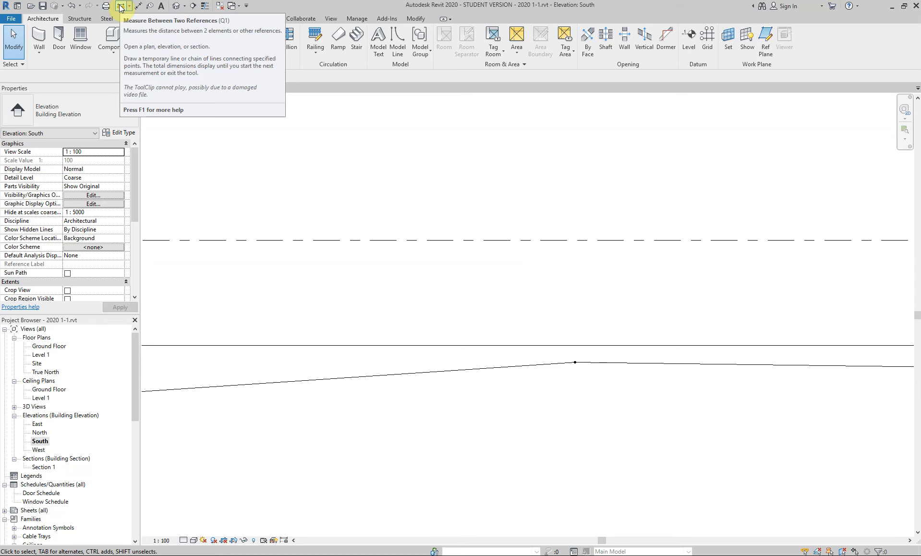
click(121, 6)
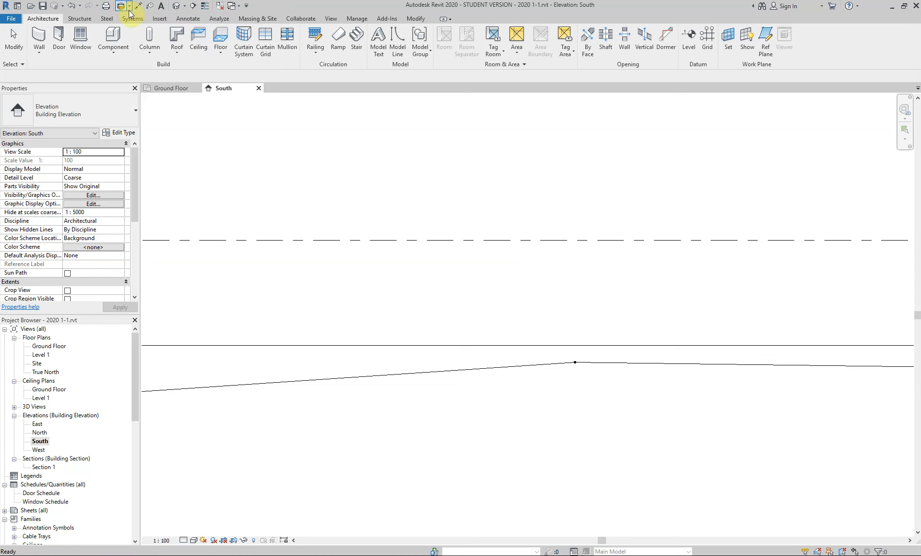
scroll(575, 384, up, 3)
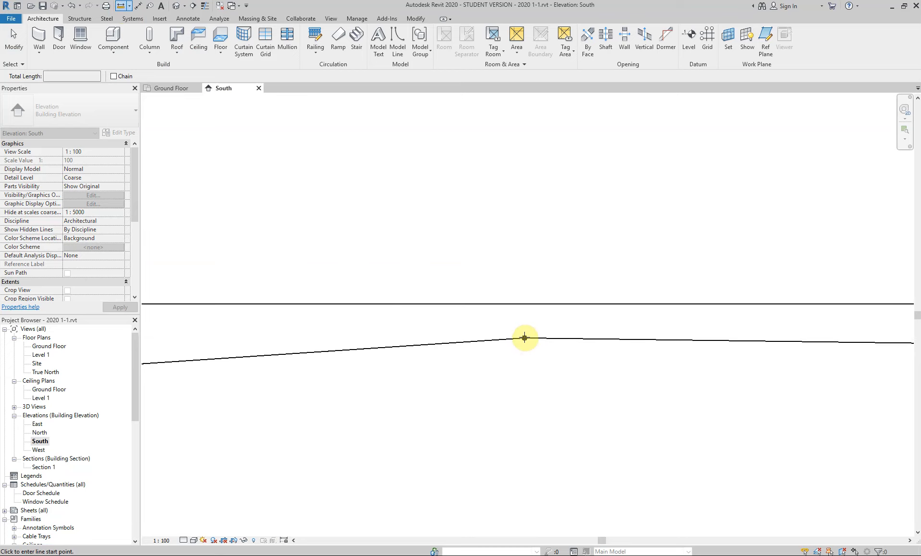
scroll(523, 342, down, 3)
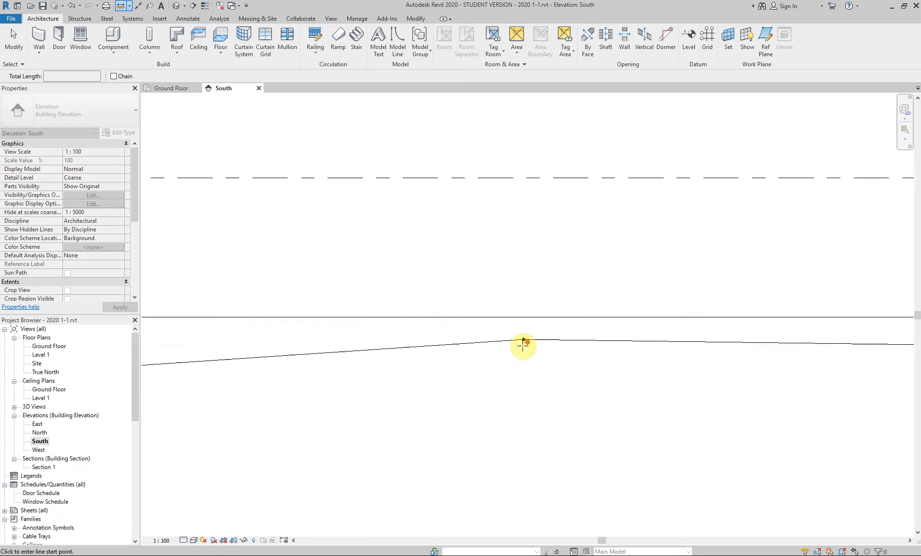
scroll(525, 339, up, 3)
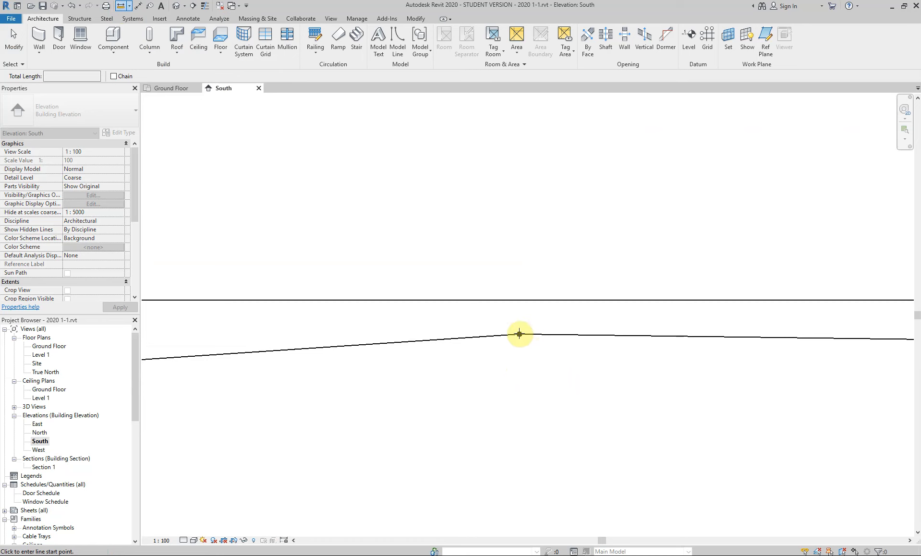
click(520, 333)
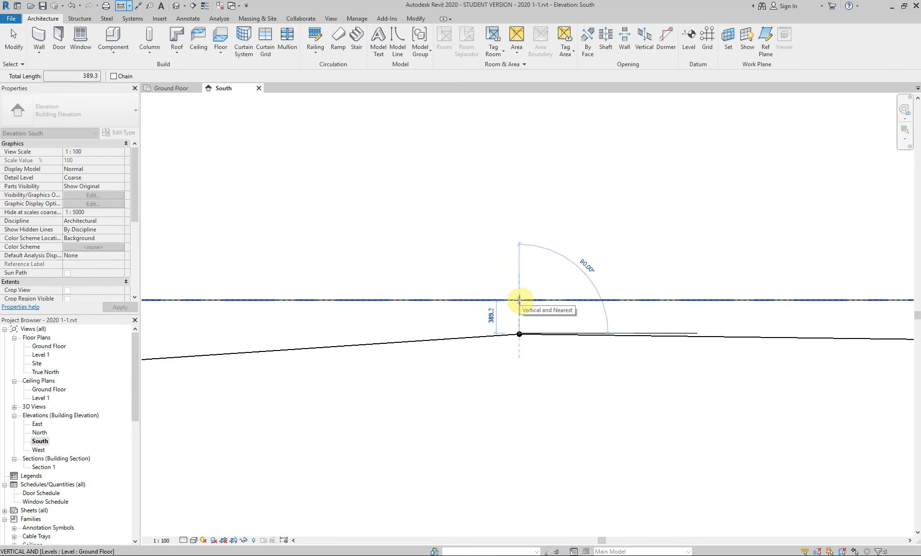
scroll(519, 299, down, 3)
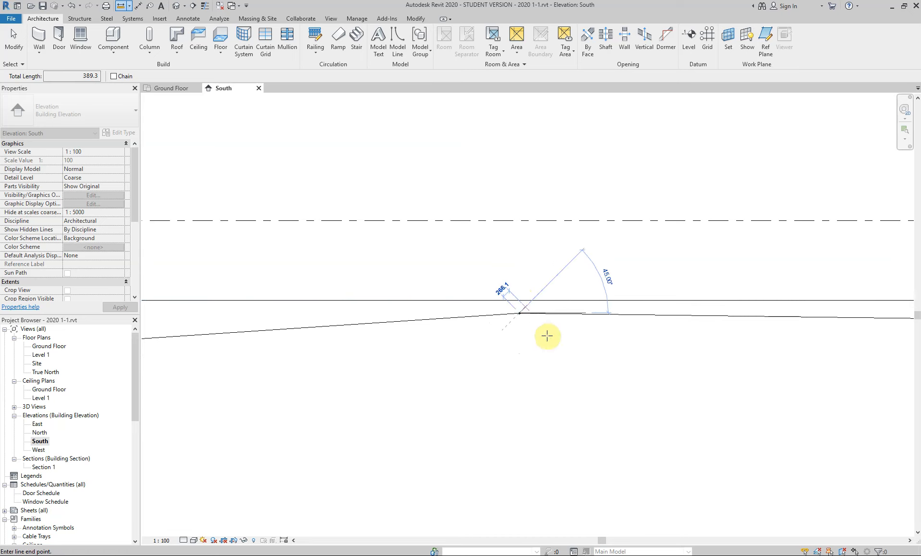
scroll(535, 322, up, 3)
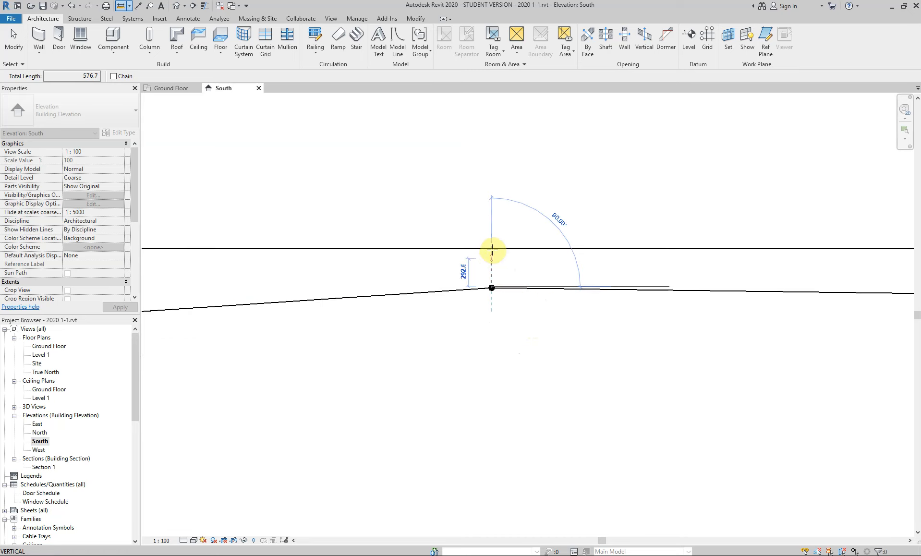
key(Escape)
key(Escape)
Step: Nudge the Ground Floor level down to an elevation of 5300 mm, closer to the terrain's peak
click(464, 249)
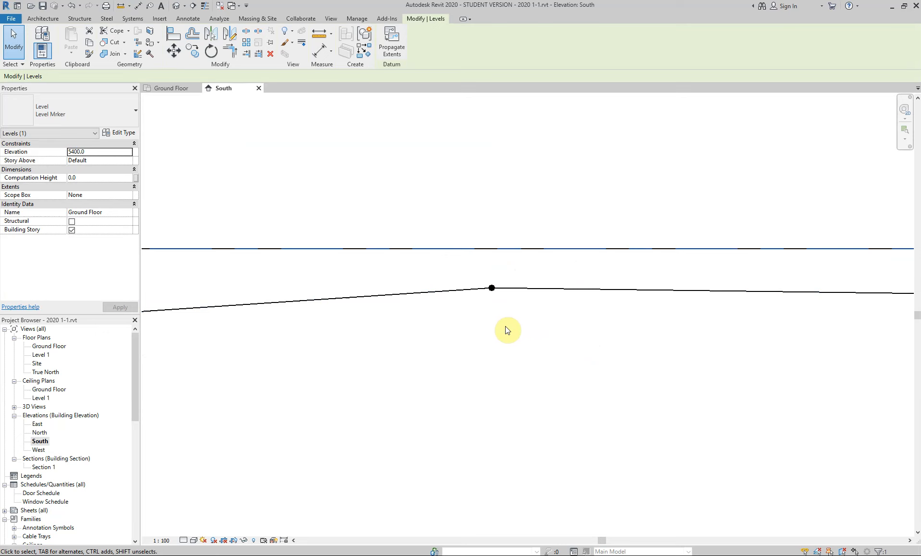
key(Down)
key(Down)
key(Down)
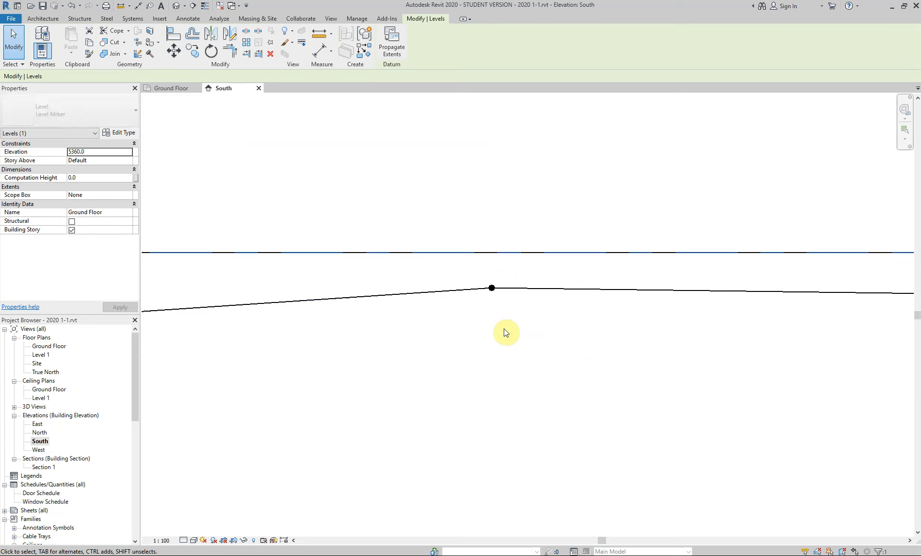
key(Down)
key(Down)
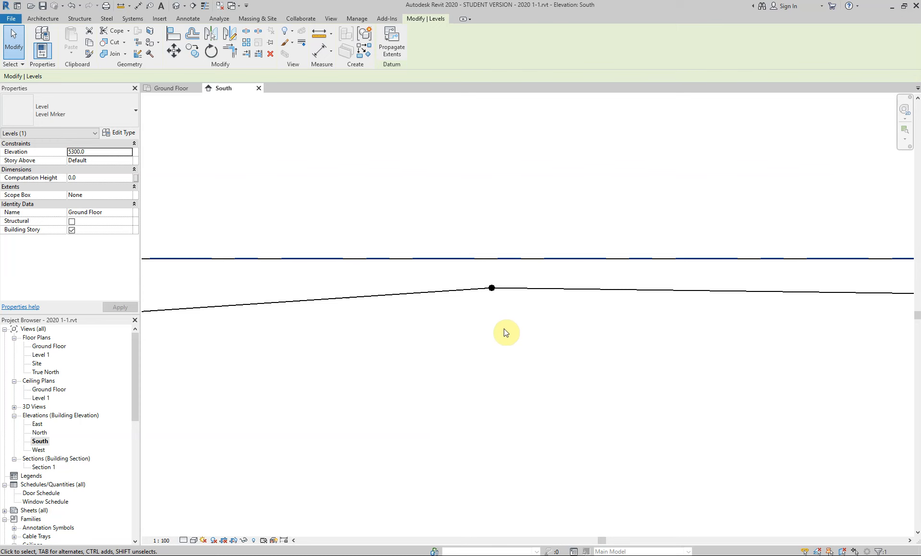
key(Escape)
Step: Measure the vertical gap between the terrain's peak and the lowered Ground Floor level again
key(q)
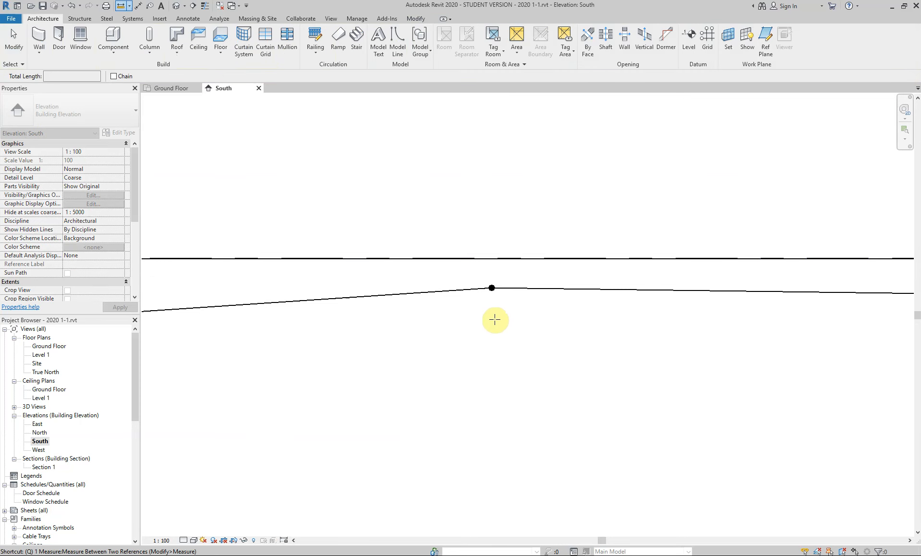
scroll(487, 300, up, 2)
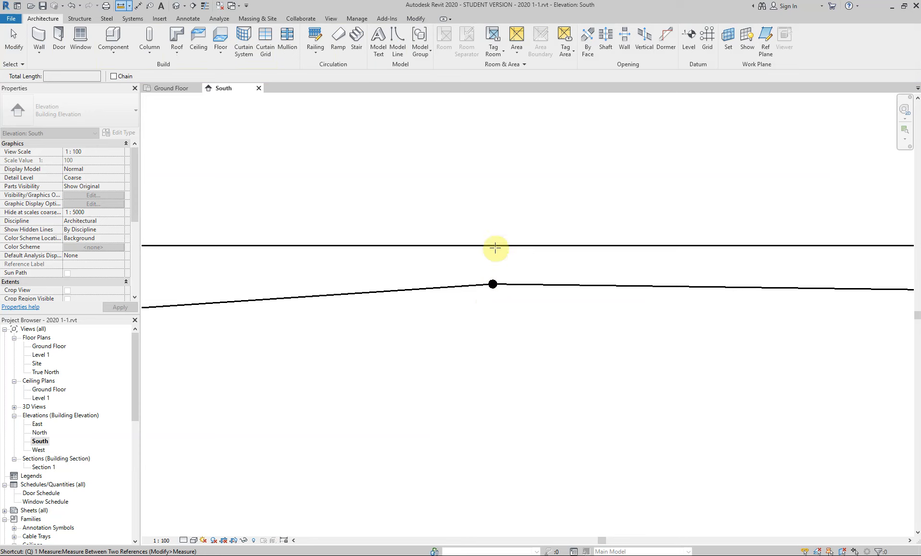
click(493, 284)
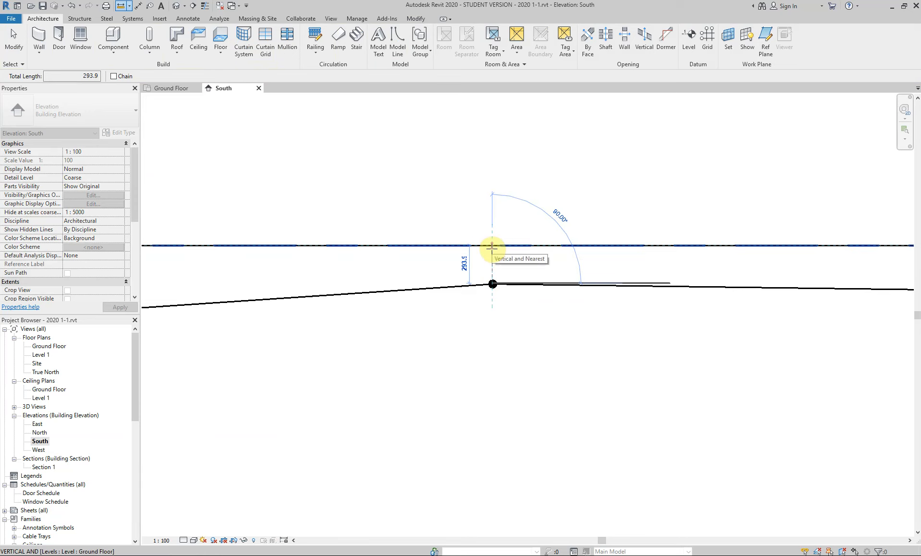
key(Escape)
key(Escape)
Step: Examine the Ground Floor and Level 1 markers at both ends and the lowered floor's clearance along the terrain profile
scroll(528, 367, down, 6)
middle_drag(531, 369, 457, 298)
scroll(536, 317, up, 3)
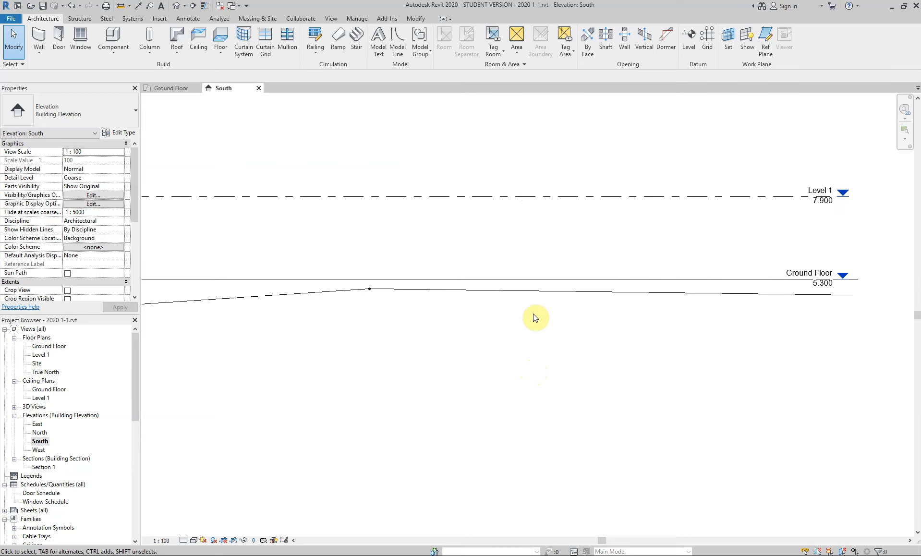
scroll(390, 294, up, 4)
middle_drag(627, 292, 814, 311)
scroll(673, 322, down, 3)
middle_drag(499, 361, 540, 346)
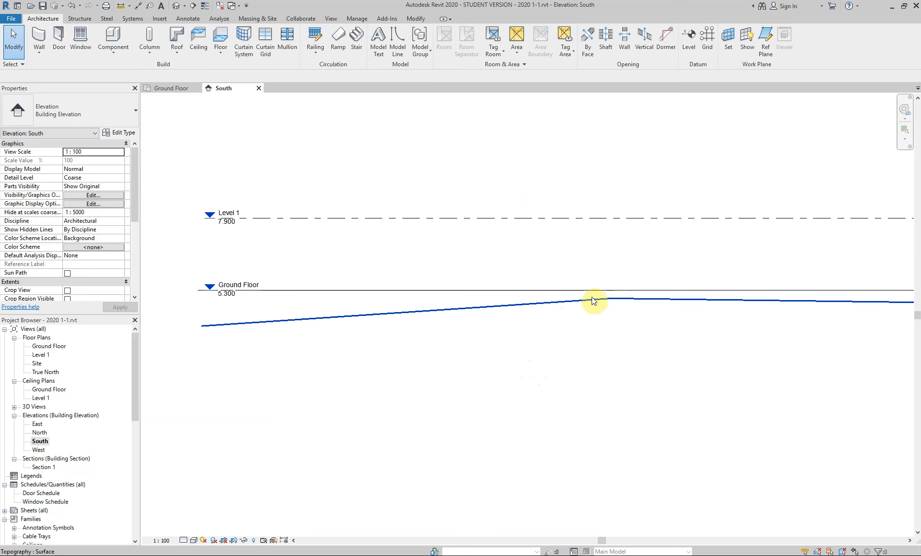
middle_drag(627, 321, 562, 327)
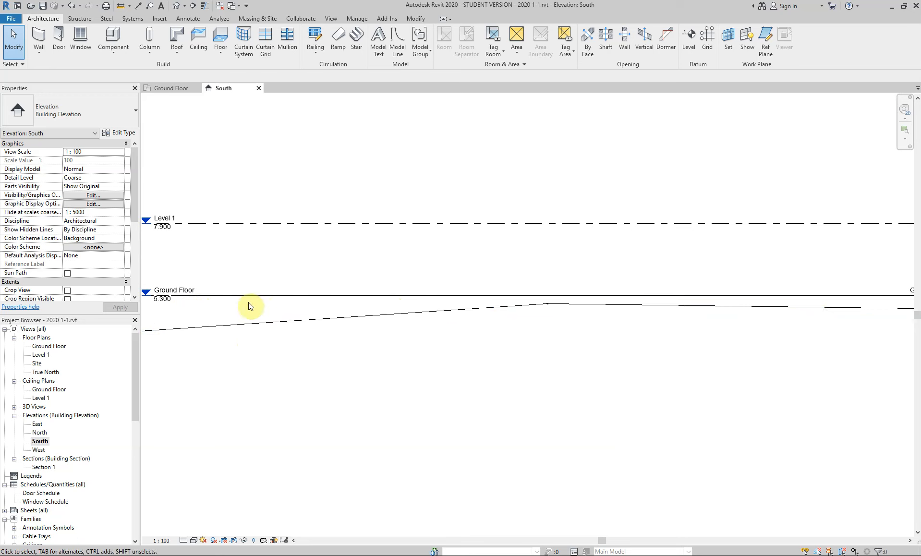
middle_drag(582, 333, 376, 331)
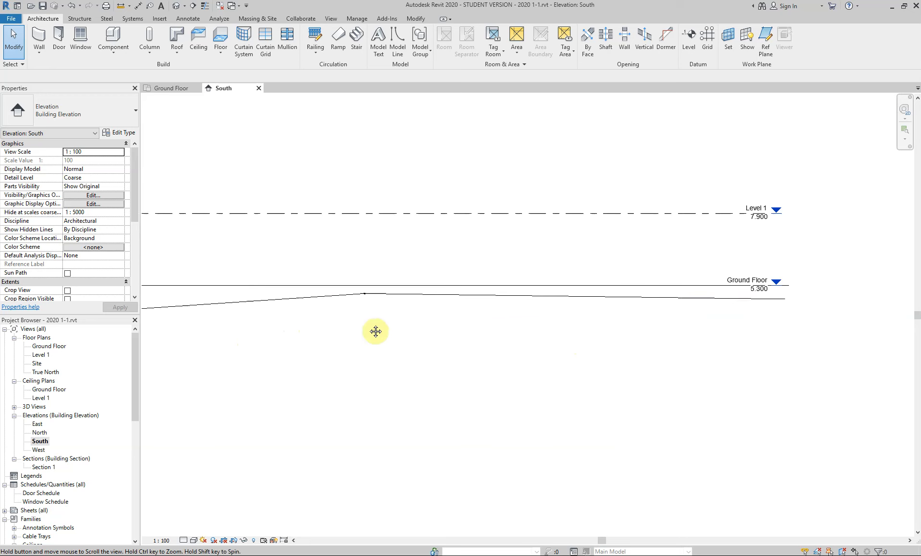
scroll(645, 319, up, 2)
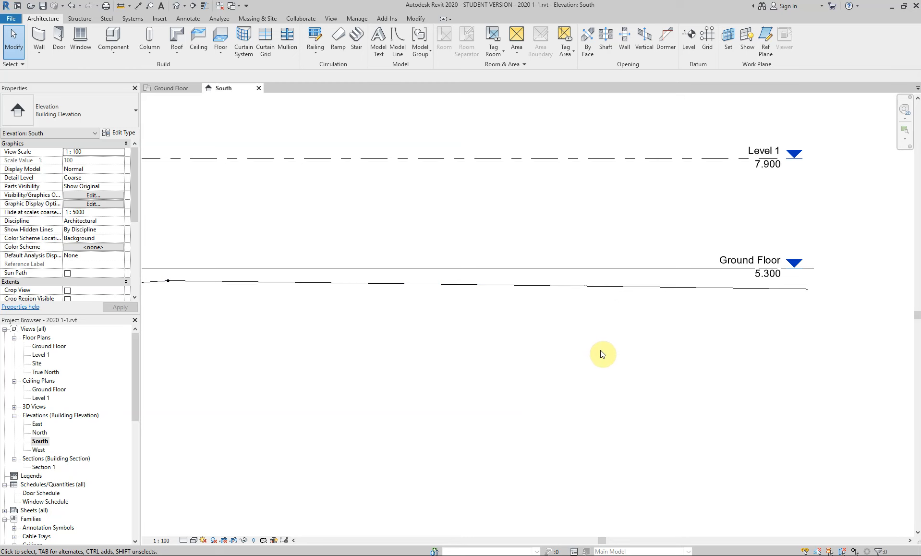
scroll(601, 351, down, 1)
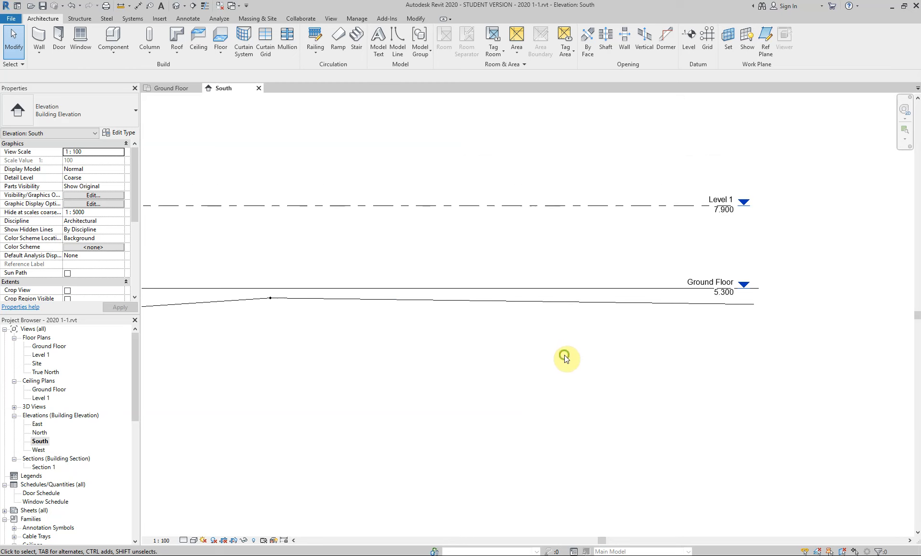
scroll(702, 293, up, 3)
scroll(703, 293, up, 1)
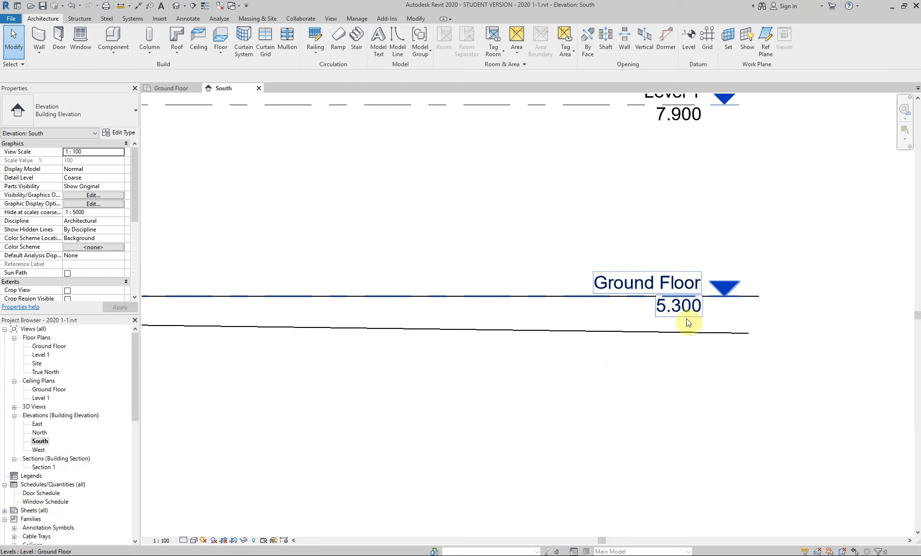
scroll(635, 369, down, 3)
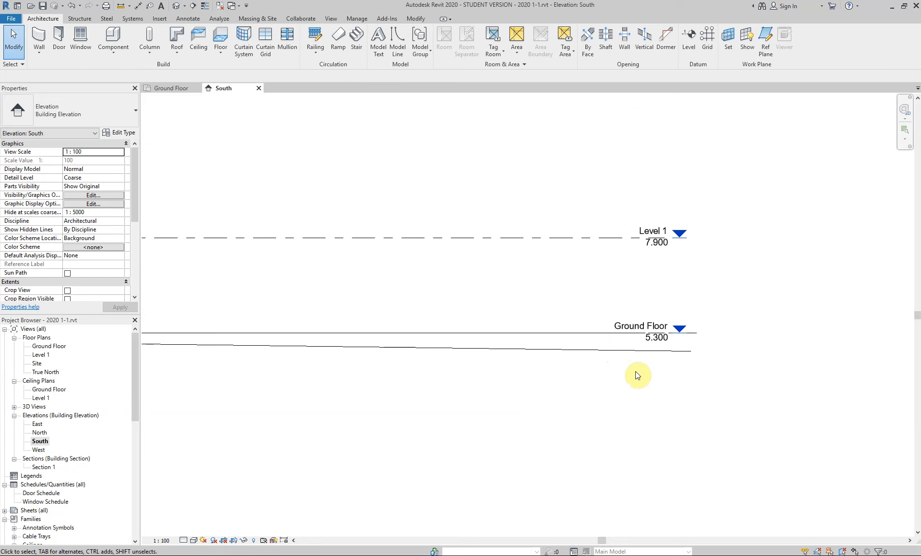
scroll(556, 295, down, 3)
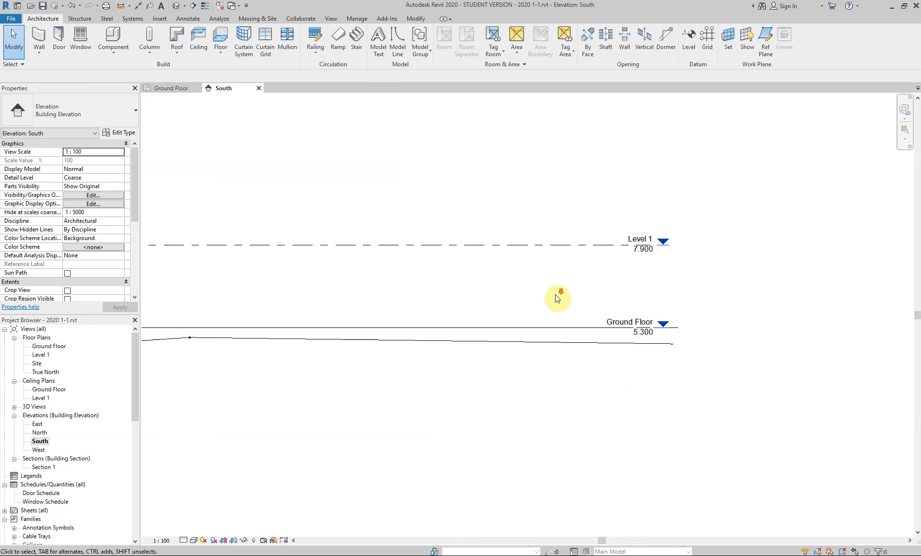
Step: Rename Level 1 as FIRST FLOOR CEILING and rename its corresponding views to match
middle_drag(510, 295, 829, 298)
scroll(649, 296, up, 1)
scroll(301, 257, up, 5)
middle_drag(321, 281, 450, 300)
scroll(350, 246, up, 2)
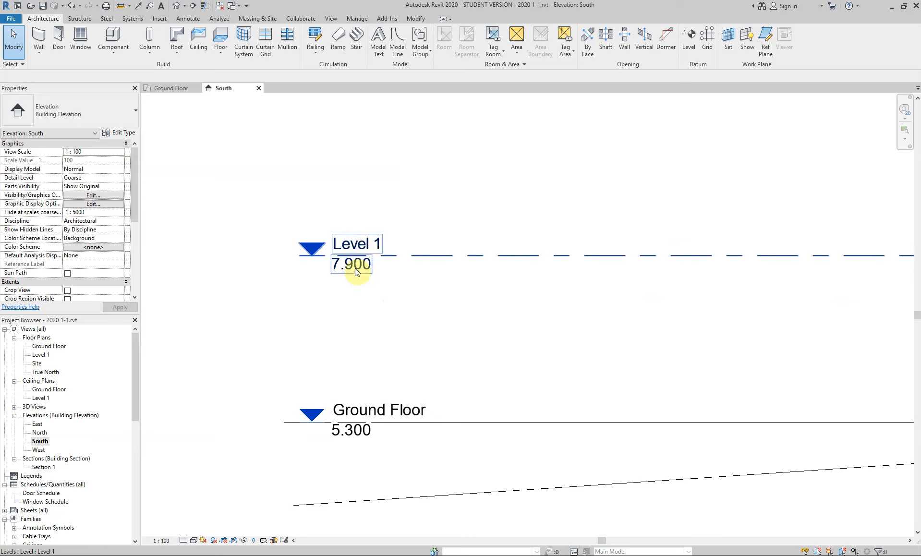
click(359, 247)
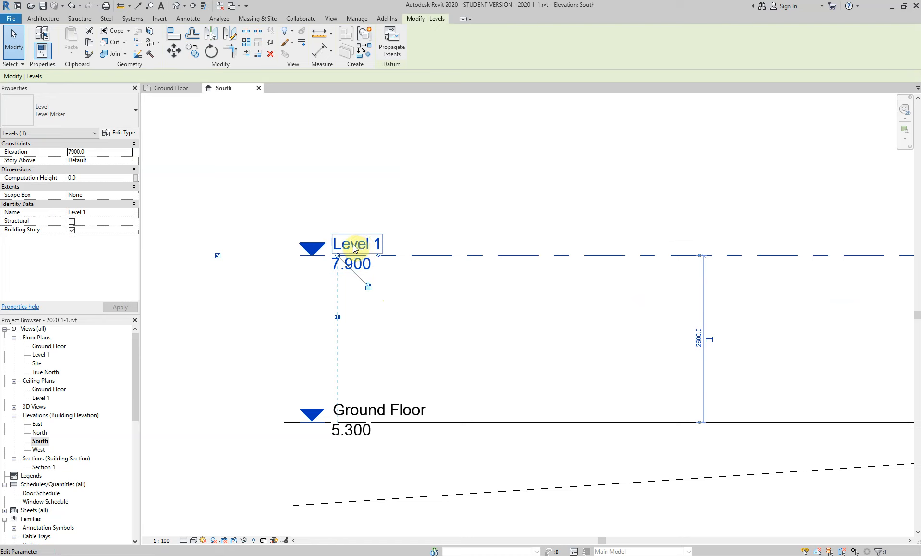
click(353, 248)
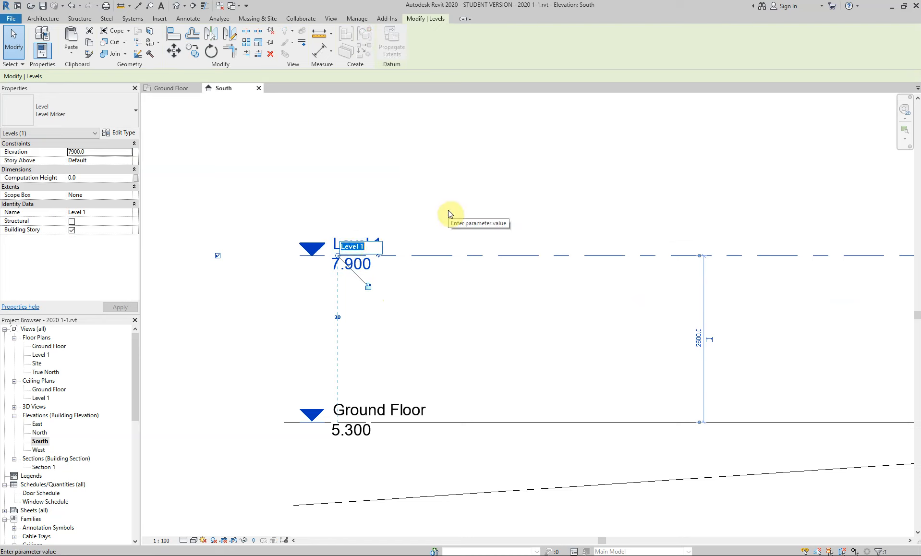
text(FIRST FL)
text(OOR)
text( CEILING)
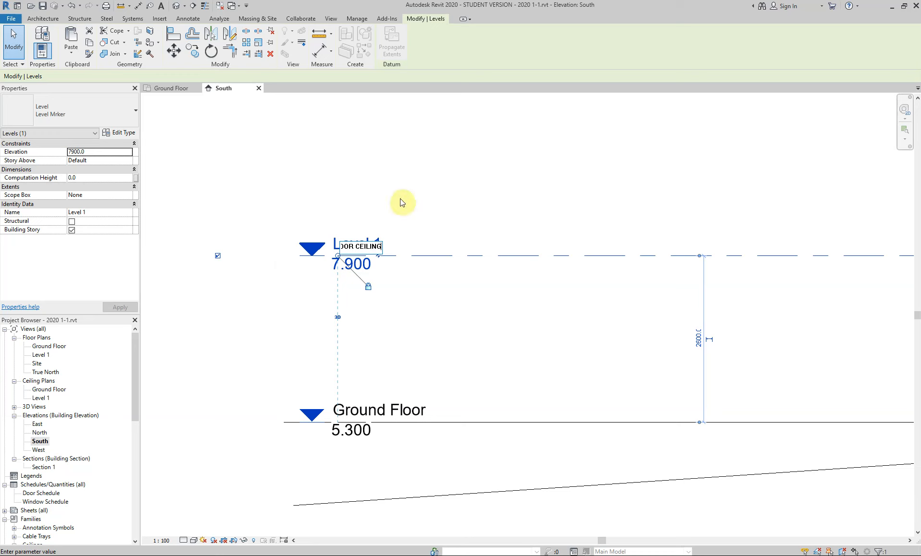
key(Return)
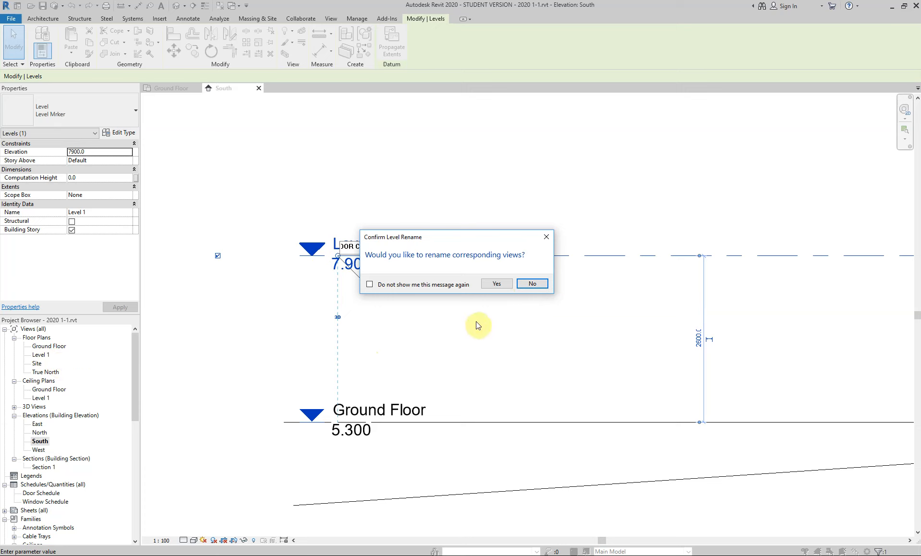
click(497, 284)
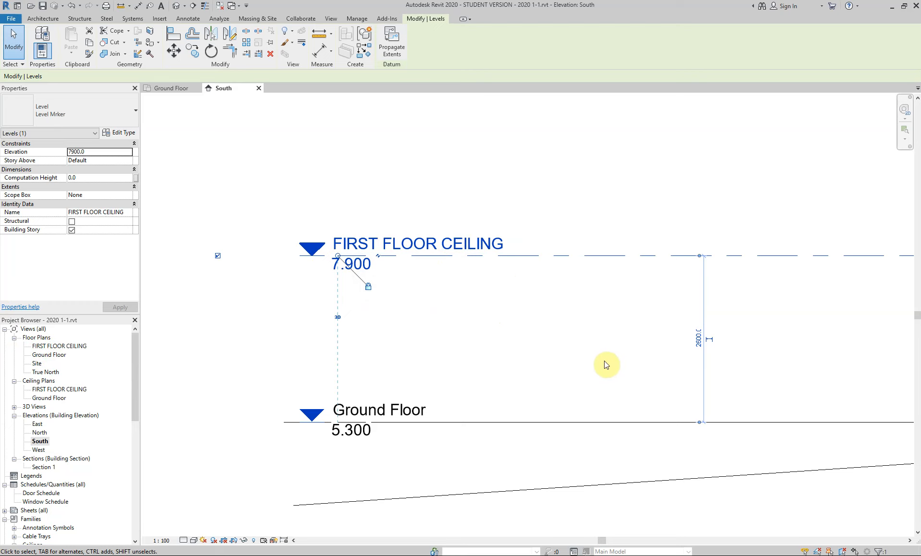
Step: Set the height between the Ground Floor and FIRST FLOOR CEILING levels to 2440 mm
middle_drag(622, 366, 586, 350)
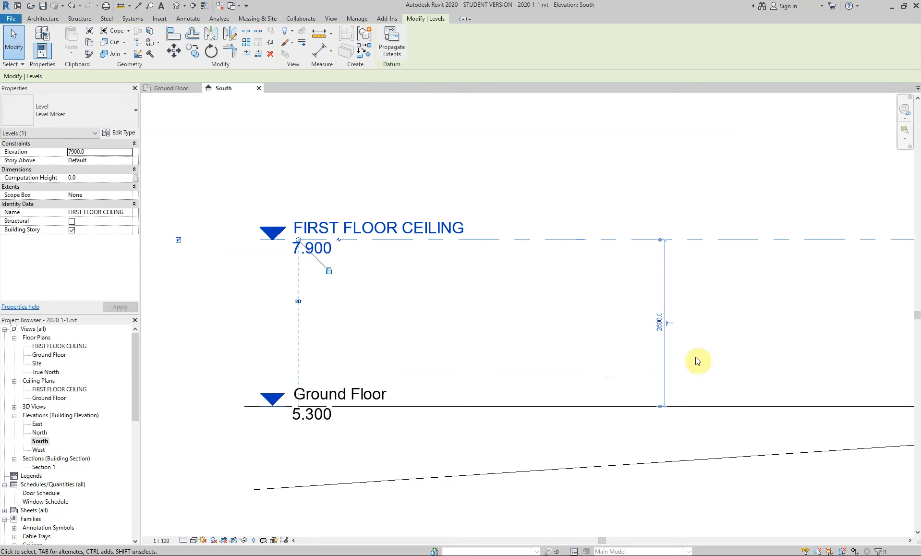
middle_drag(700, 360, 683, 357)
scroll(638, 320, up, 2)
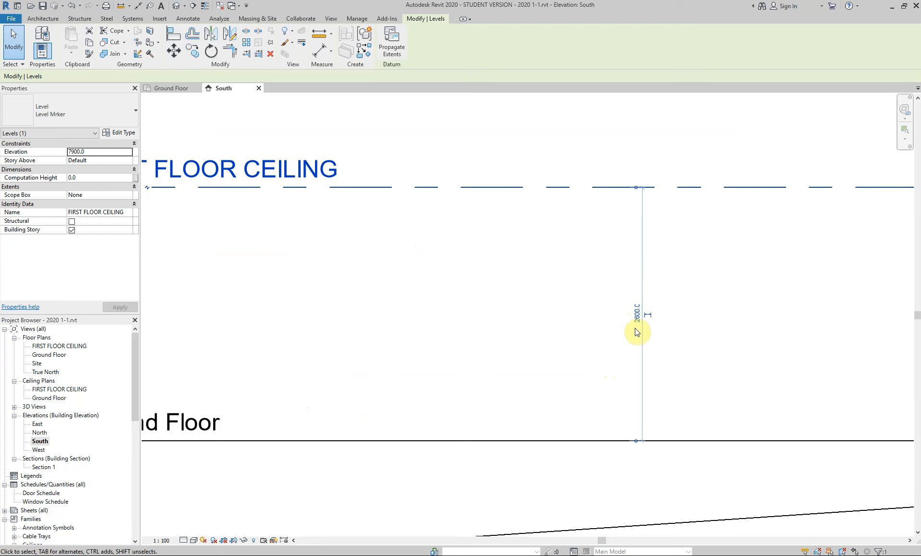
scroll(635, 328, down, 2)
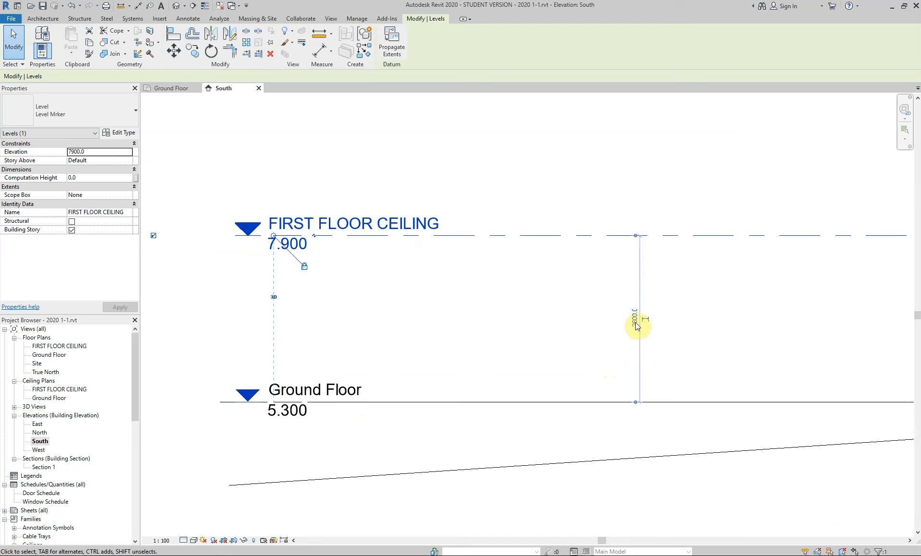
click(634, 326)
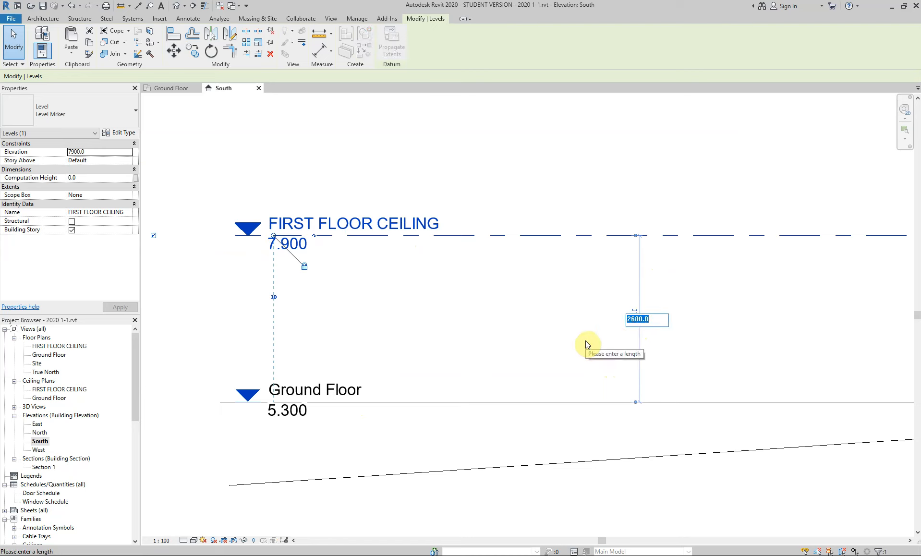
text(2440)
key(Return)
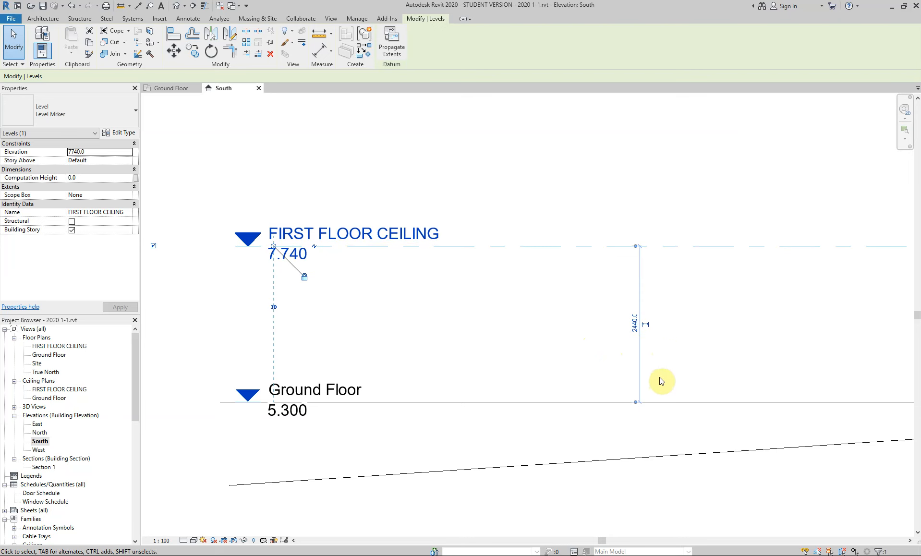
click(591, 167)
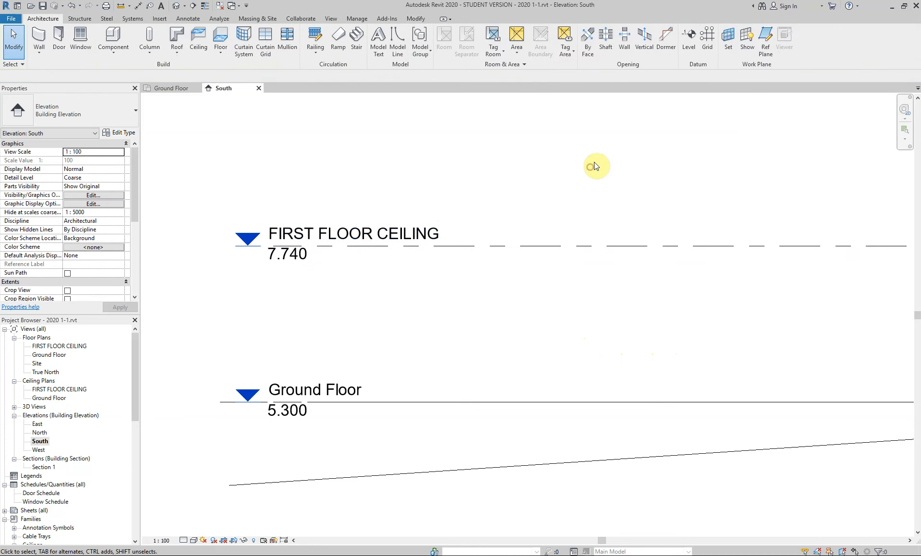
Step: Check the height dimension between the Ground Floor and FIRST FLOOR CEILING levels
click(614, 248)
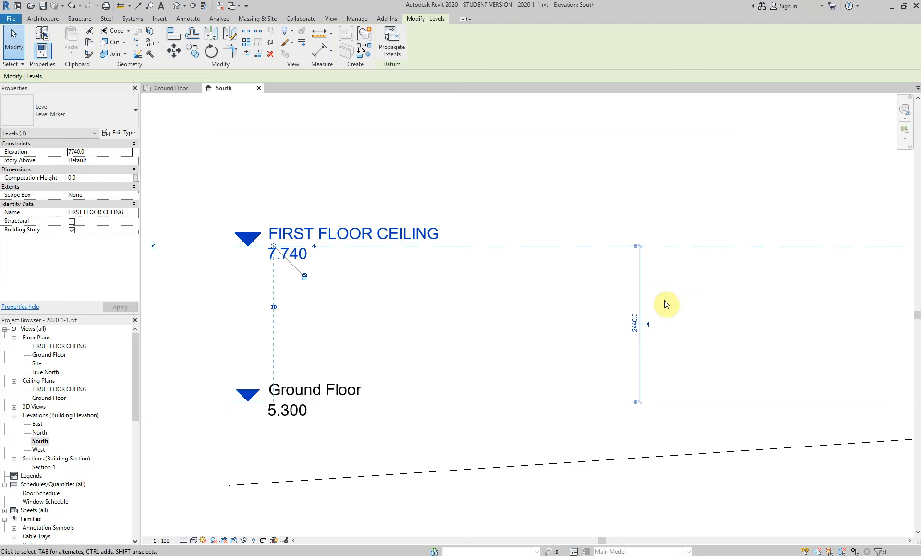
click(617, 338)
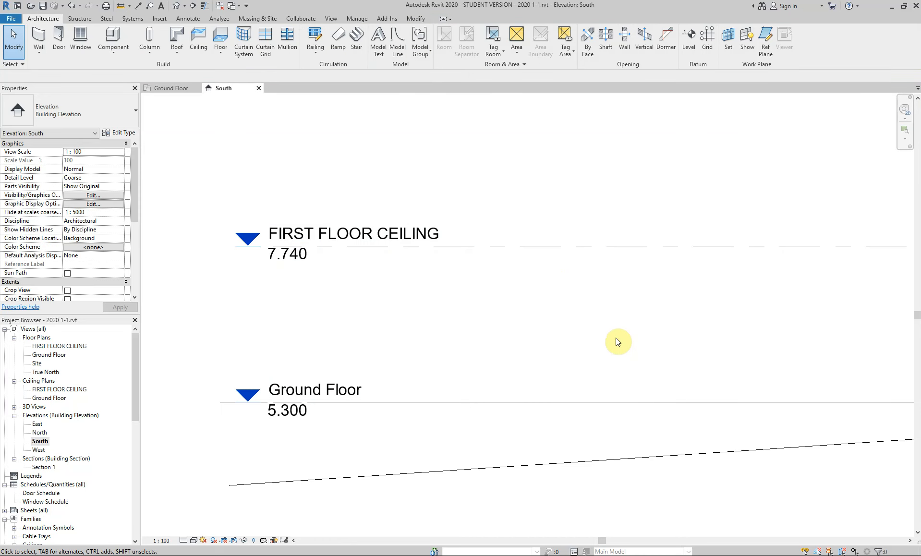
Step: Draw a new level about 3200 mm above FIRST FLOOR CEILING, spanning the existing levels, with its head shown at both ends
scroll(616, 338, down, 3)
middle_drag(681, 342, 491, 346)
scroll(491, 339, down, 3)
middle_drag(554, 332, 529, 343)
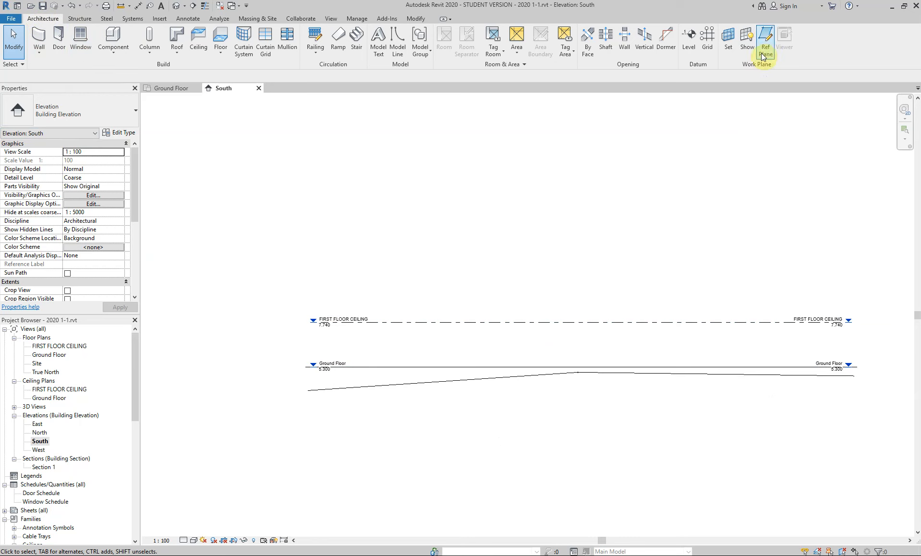
click(687, 57)
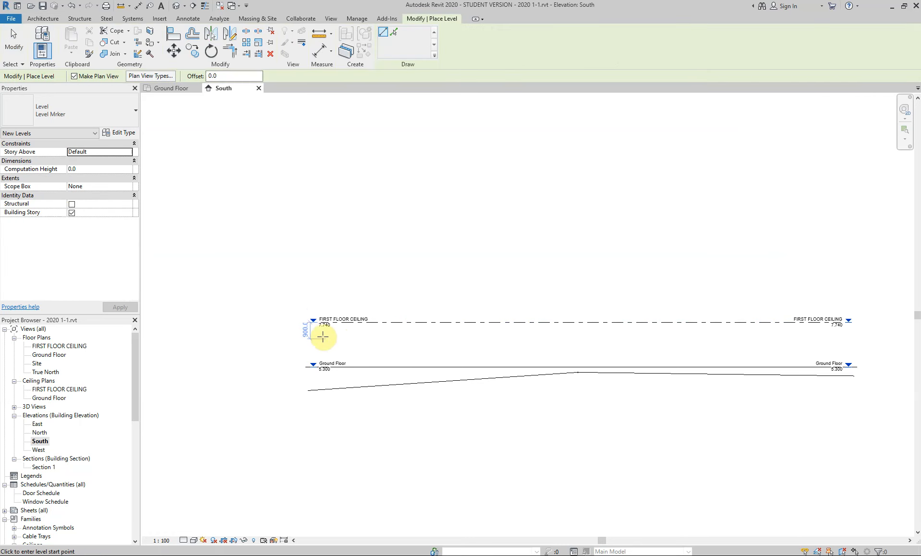
click(321, 265)
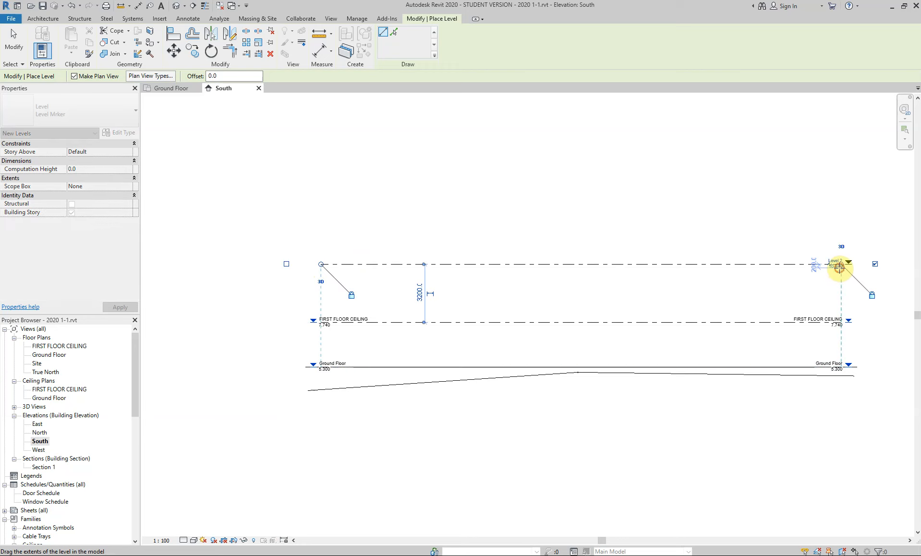
click(840, 268)
key(Escape)
key(Escape)
click(398, 267)
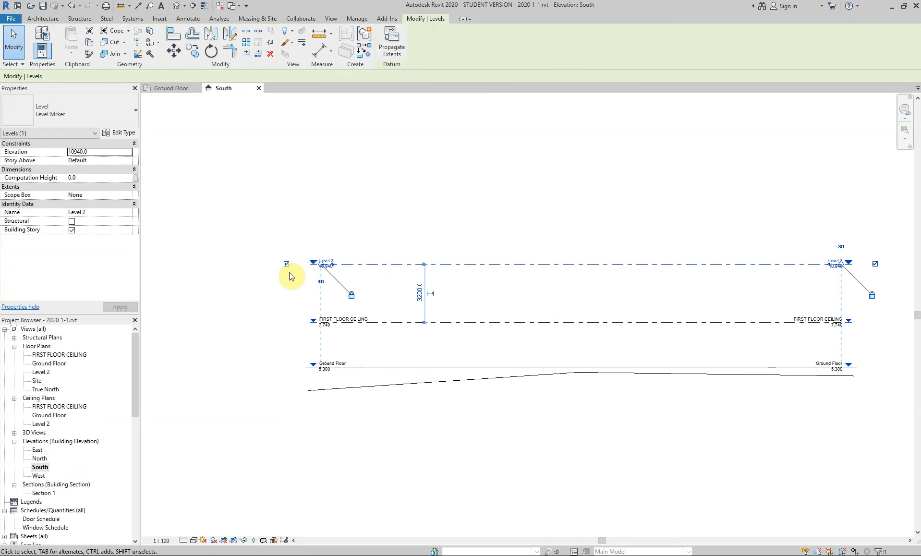
click(291, 283)
Step: Rename Level 2 as ROOF PLAN and rename its corresponding views to match
scroll(296, 279, up, 4)
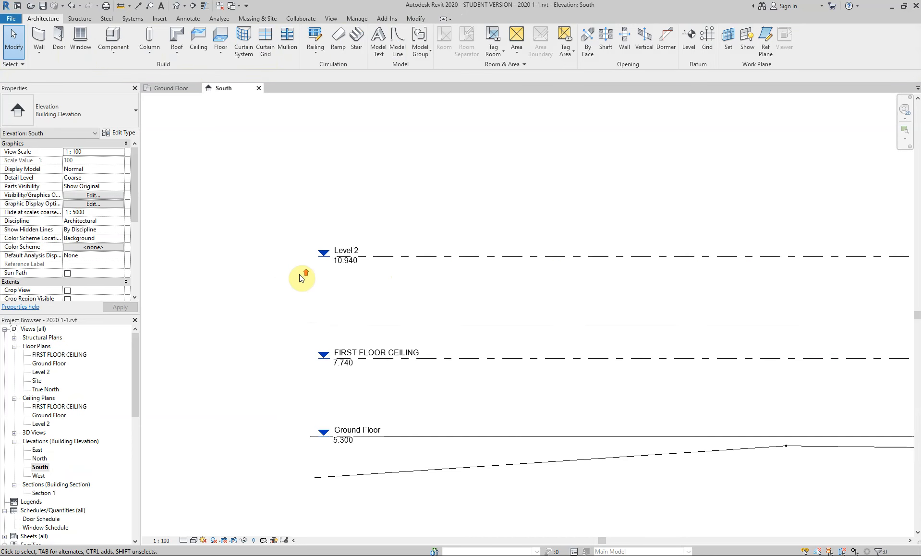
click(359, 244)
click(361, 243)
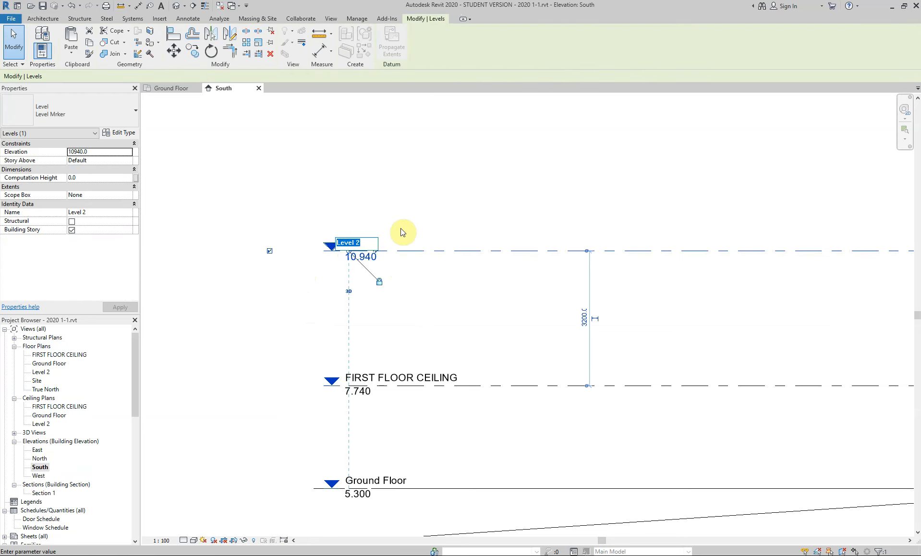
text(ROOF PLAN)
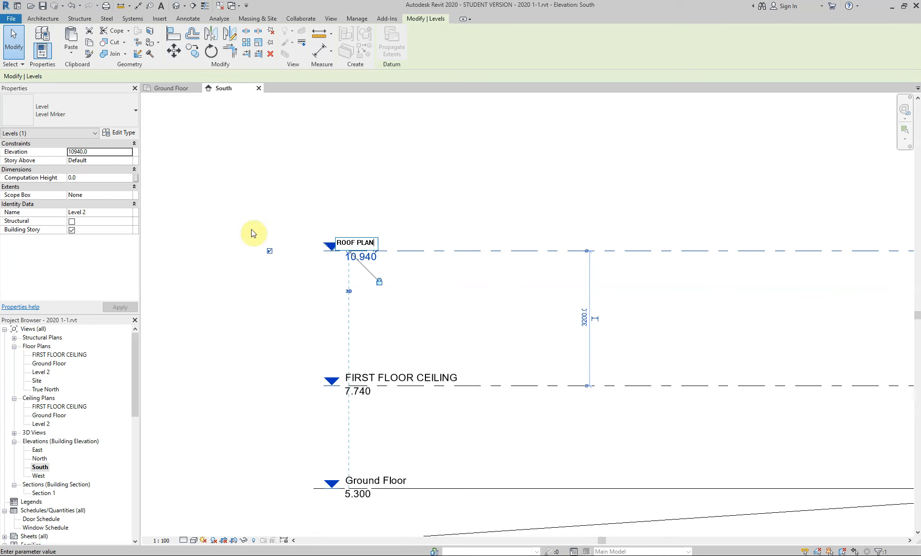
click(239, 264)
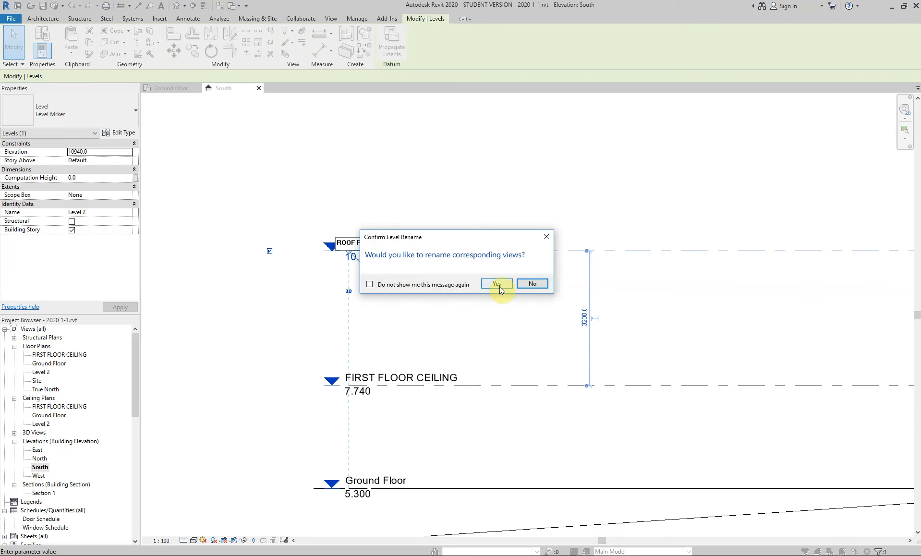
click(497, 284)
click(206, 278)
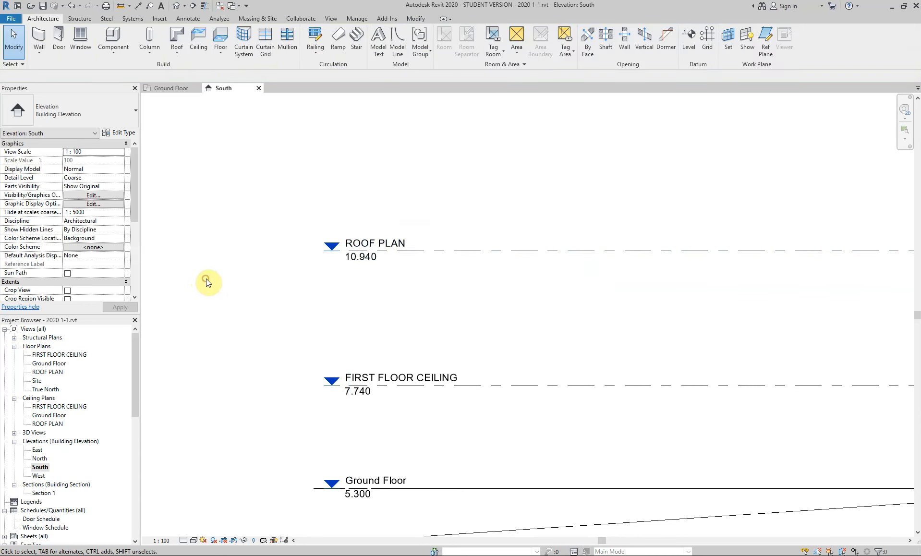
Step: Draw a new level about 400 mm below Ground Floor, extending it slightly past the right end of the existing levels
scroll(377, 295, down, 4)
middle_drag(423, 312, 380, 283)
scroll(370, 288, down, 3)
middle_drag(441, 297, 356, 263)
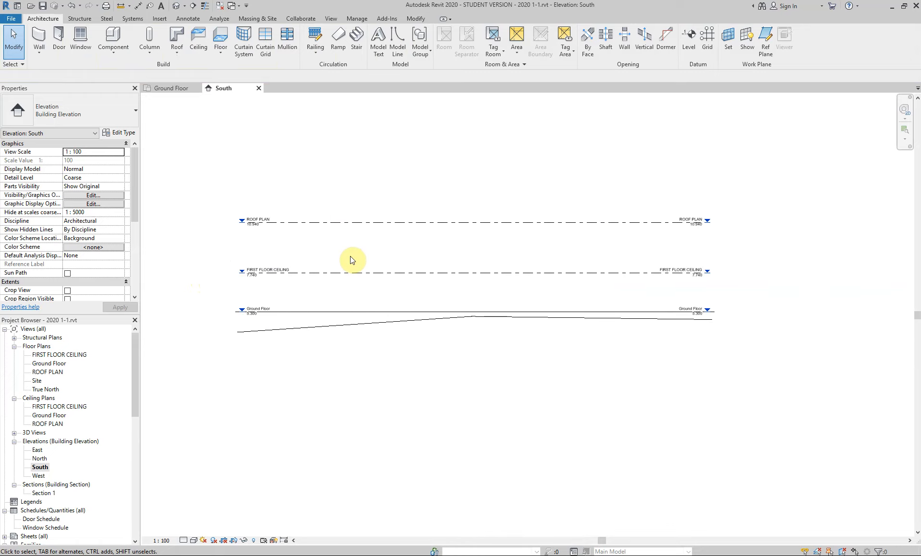
middle_drag(382, 355, 473, 358)
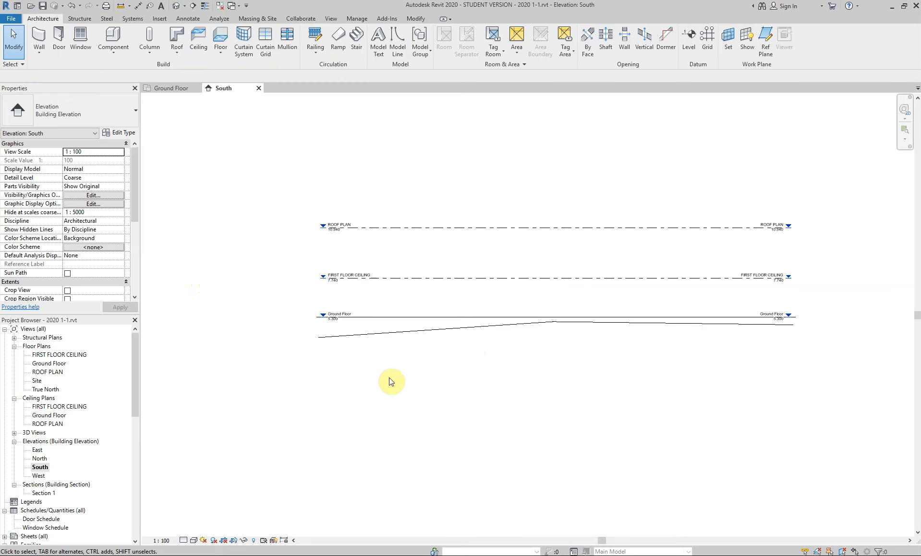
key(l)
key(l)
scroll(318, 331, up, 4)
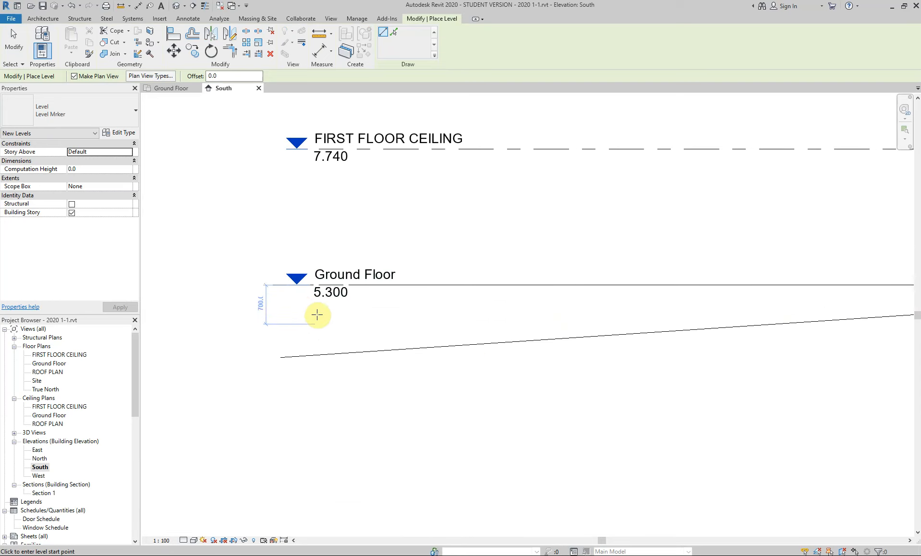
scroll(461, 320, down, 4)
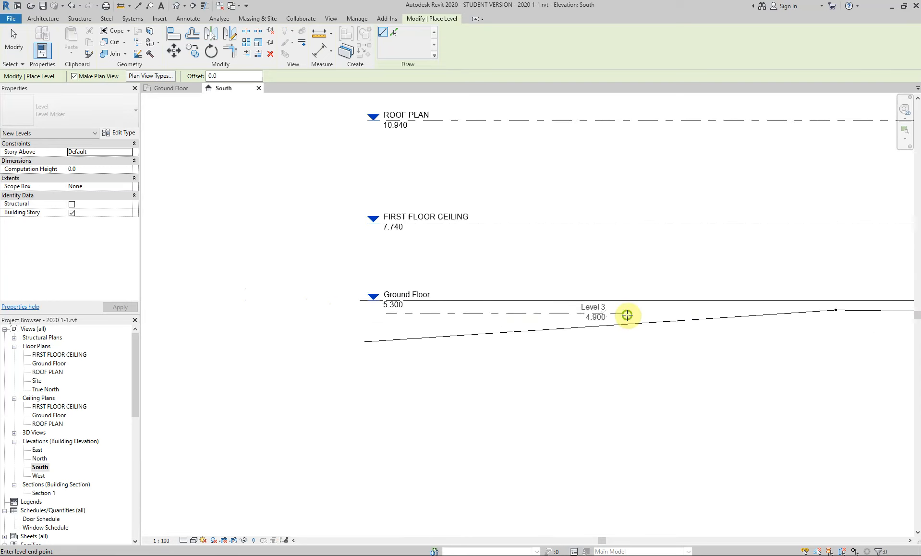
middle_drag(649, 320, 237, 313)
middle_drag(787, 351, 537, 336)
scroll(674, 301, up, 3)
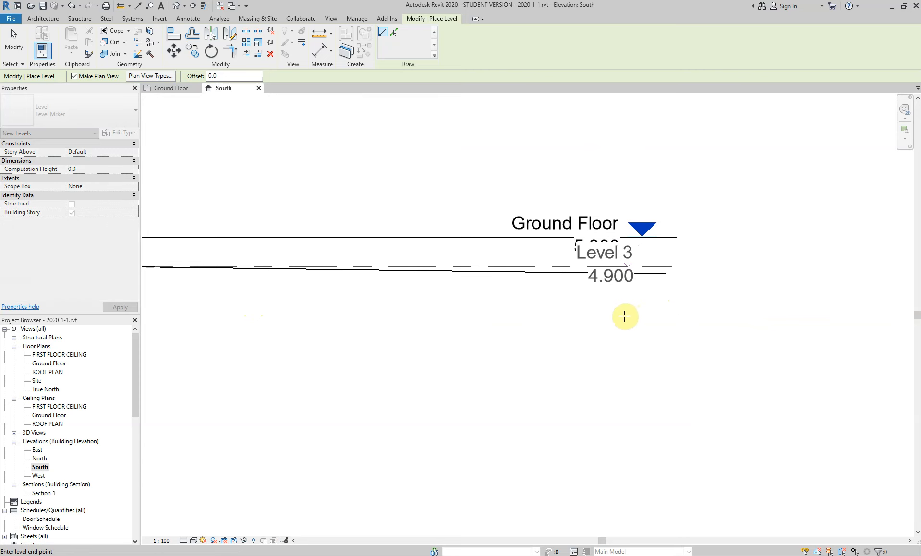
click(753, 315)
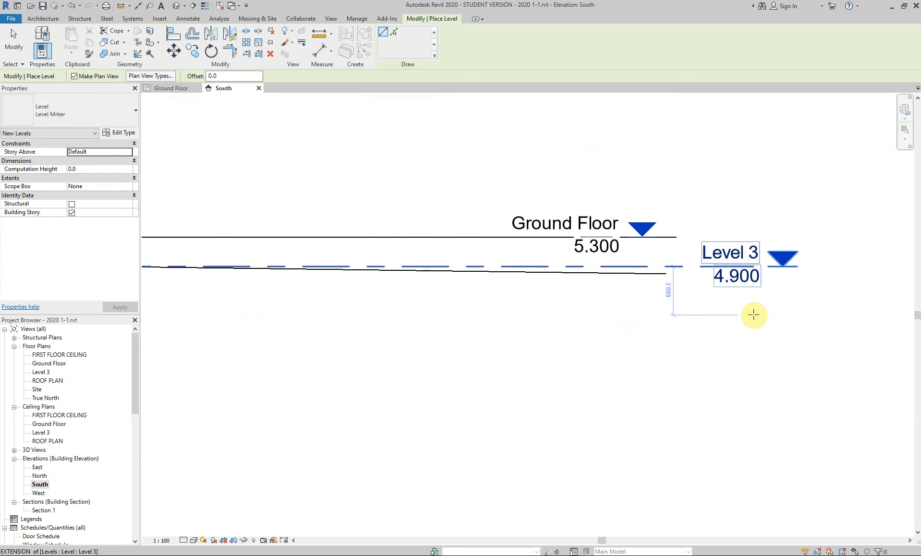
key(Escape)
key(Escape)
click(597, 231)
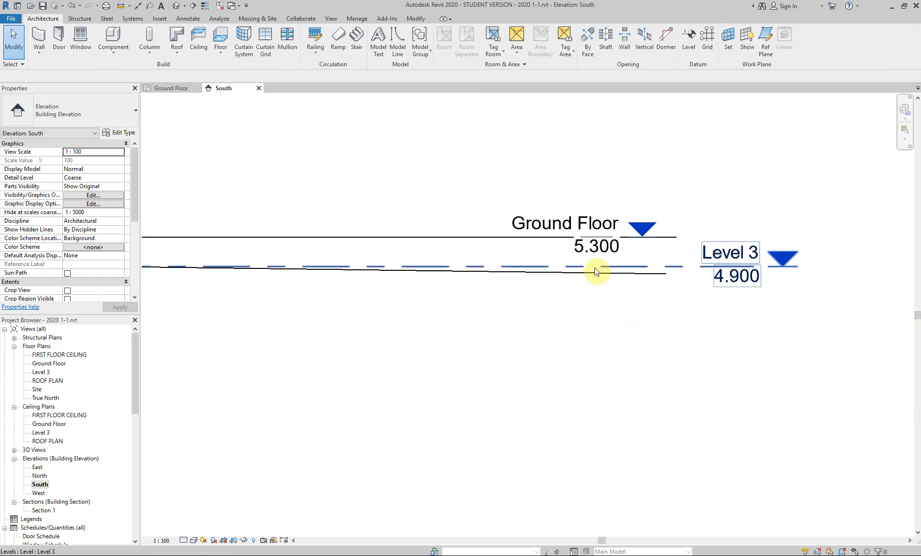
Step: Show the level head at the left end of the new level below Ground Floor
scroll(524, 301, down, 5)
middle_drag(373, 348, 753, 341)
scroll(222, 309, up, 3)
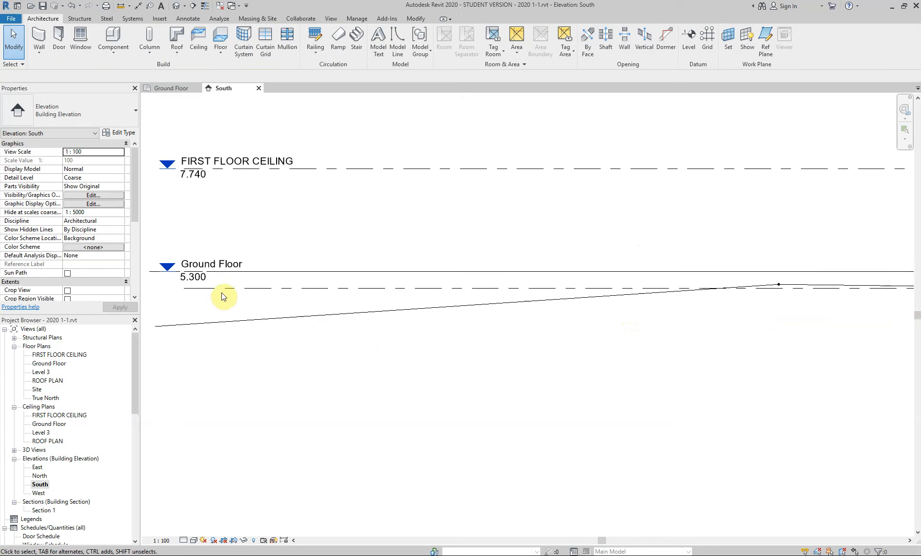
click(223, 310)
middle_drag(223, 309, 447, 302)
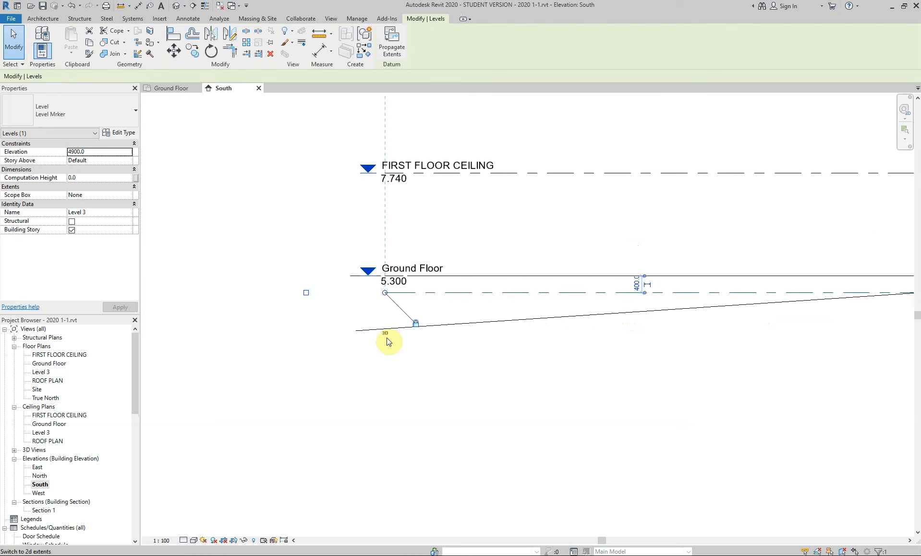
click(305, 291)
click(432, 294)
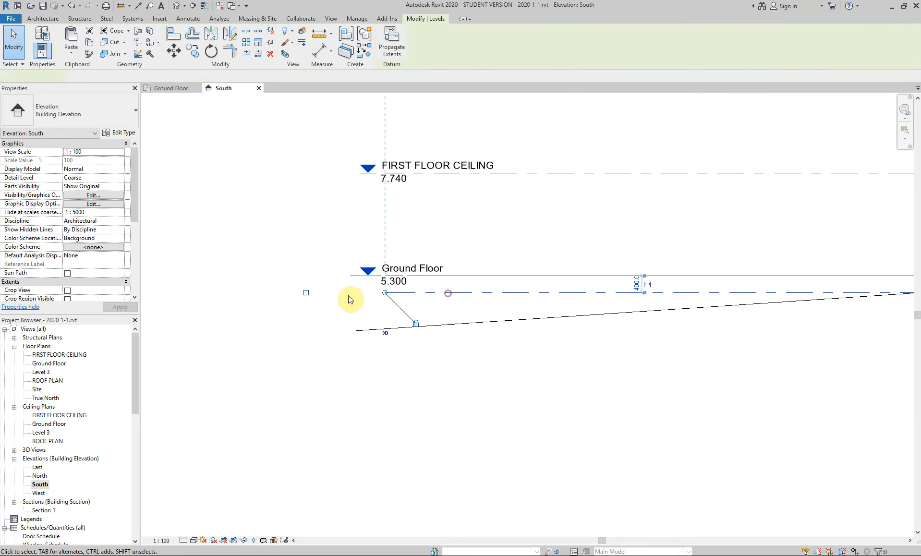
click(306, 293)
scroll(418, 316, up, 2)
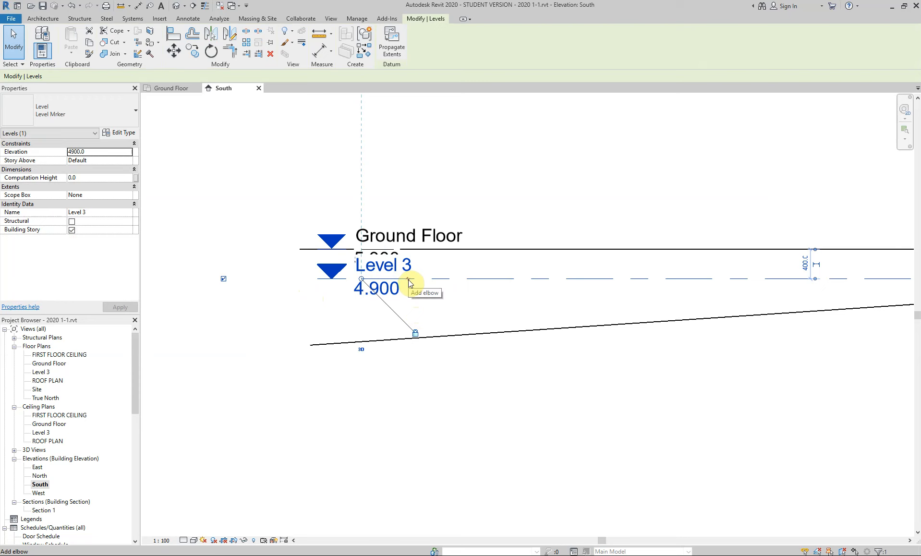
Step: Add an elbow to the left end of Level 3 and adjust it so its label sits clear of Ground Floor
click(409, 281)
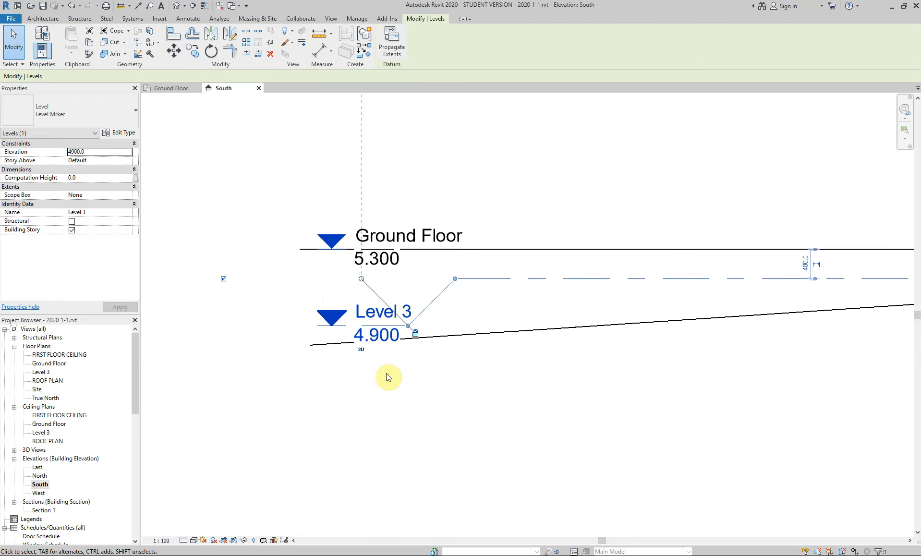
drag(411, 329, 432, 321)
click(443, 389)
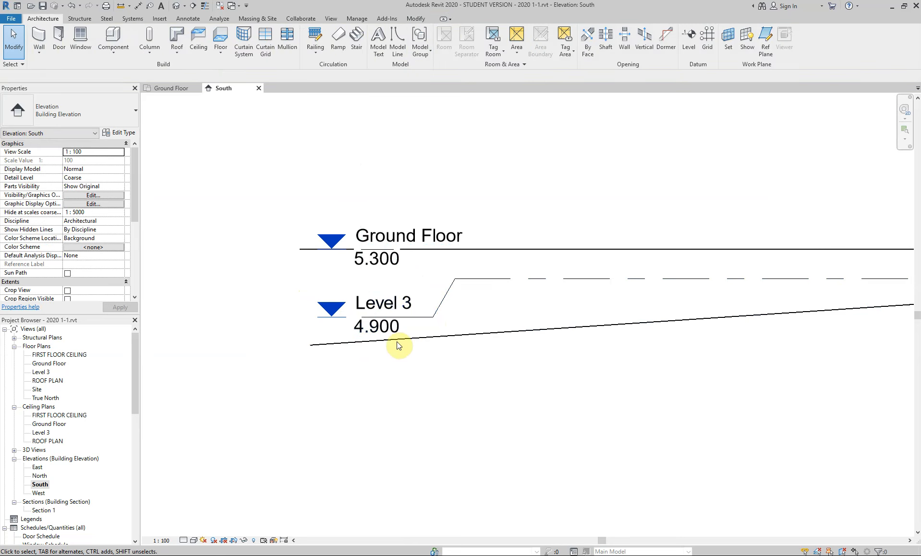
Step: Rename Level 3 as GARAGE FLOOR and rename its corresponding views to match
click(377, 305)
click(379, 306)
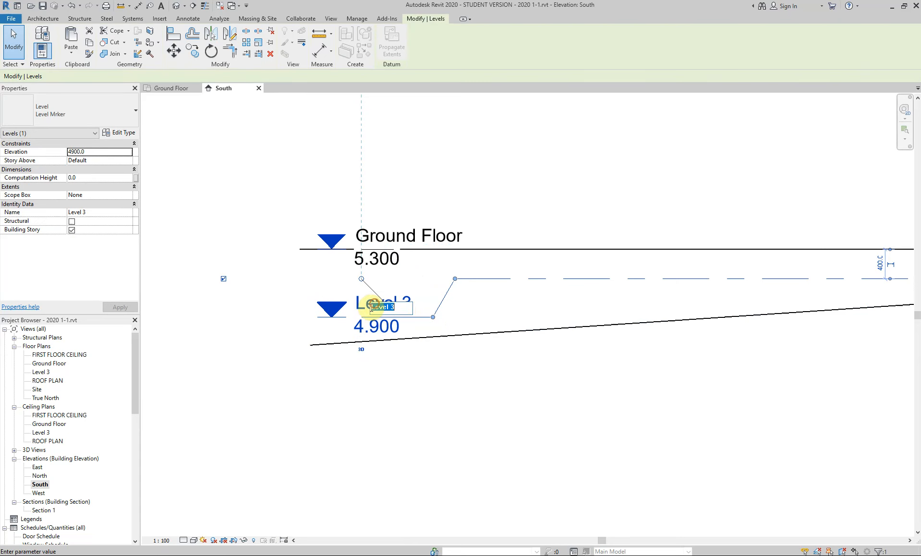
text(GAR)
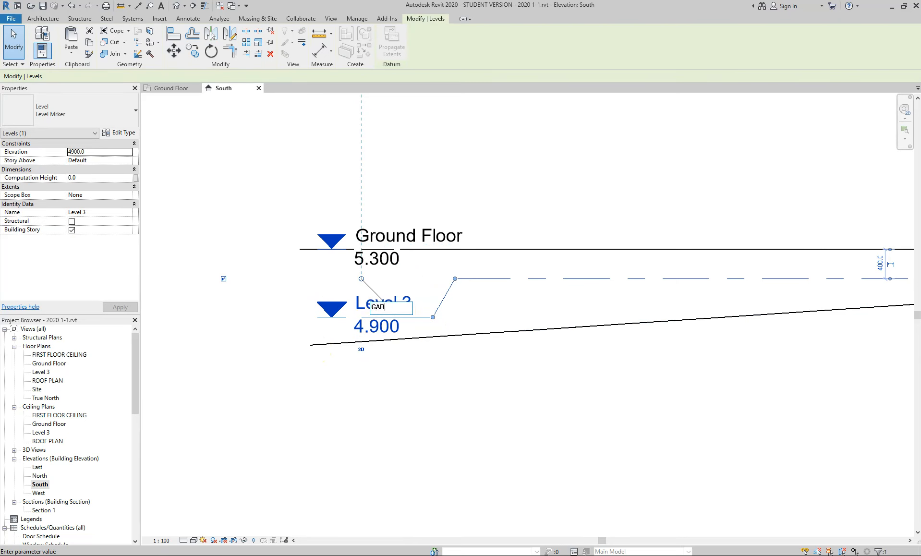
text(AGE FLLOR)
key(BackSpace)
key(BackSpace)
key(BackSpace)
text(OOR)
click(265, 388)
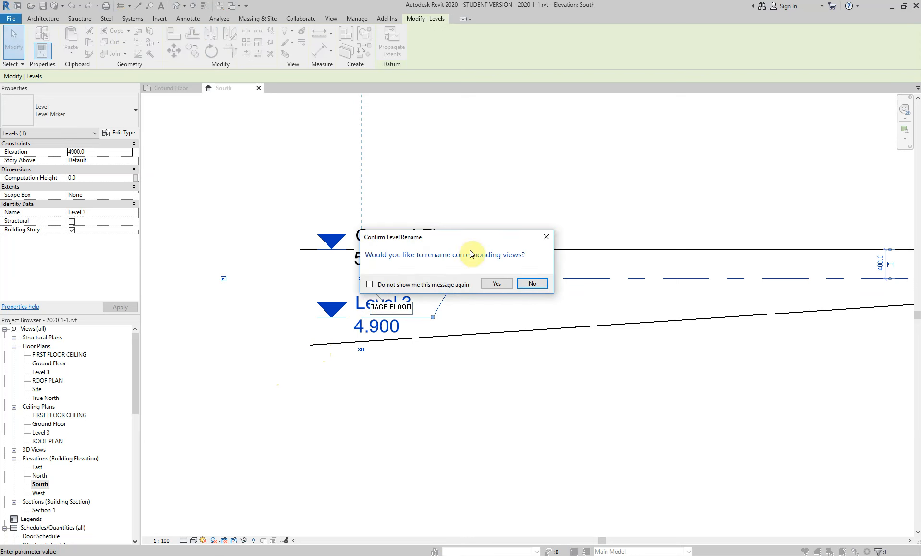
click(498, 283)
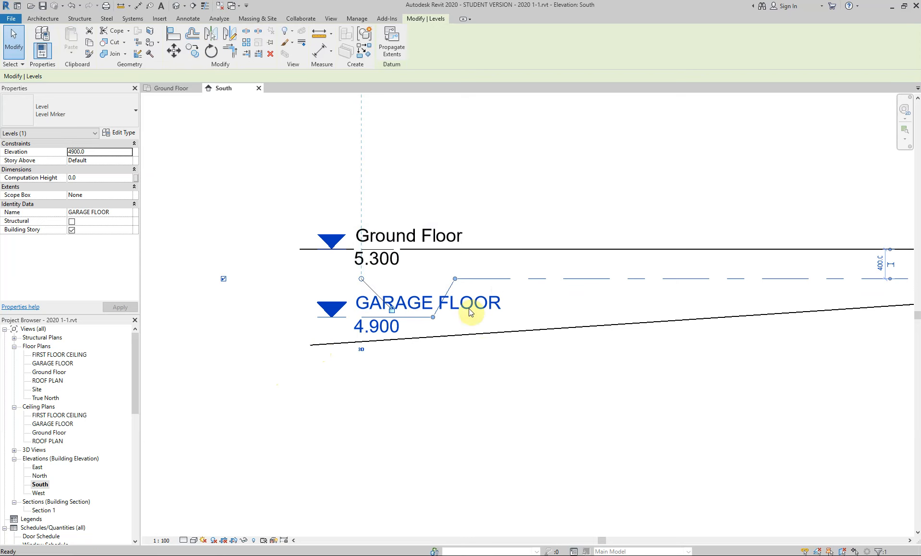
key(Escape)
Step: Rename the Ground Floor level in capitals as GROUND FLOOR and rename its corresponding views to match
right_click(406, 239)
key(Escape)
double_click(391, 239)
text(GROUND FLOOR)
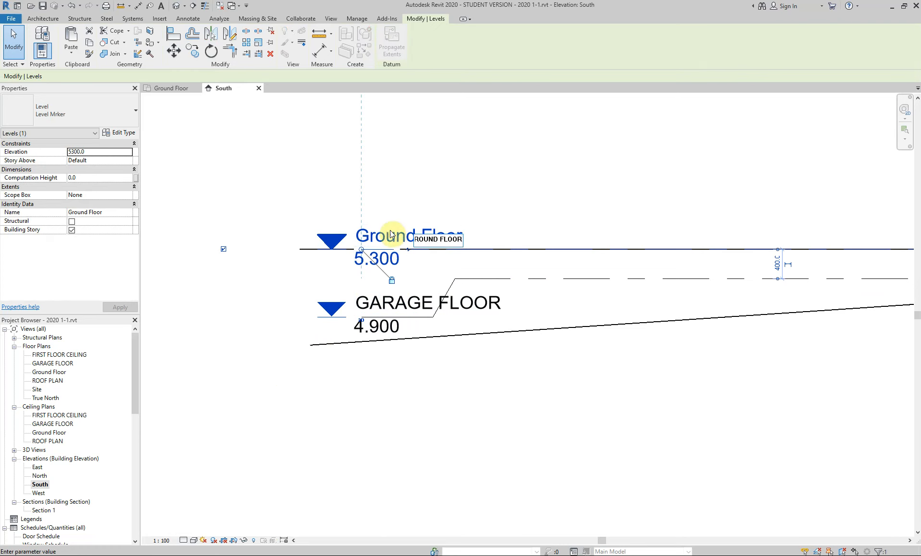
click(242, 199)
click(490, 284)
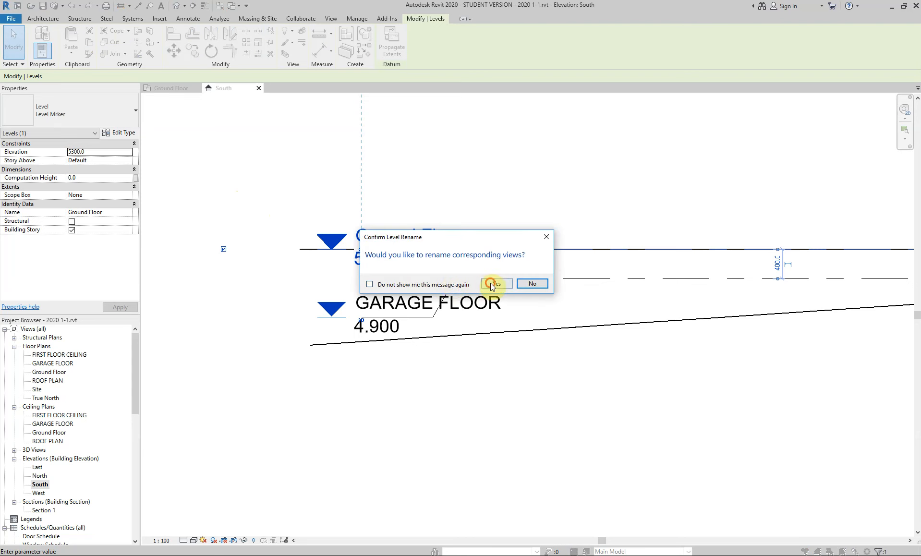
click(454, 390)
Step: Examine the levels against the terrain and inspect the GARAGE FLOOR level's offset below GROUND FLOOR
scroll(480, 418, down, 3)
scroll(480, 418, down, 3)
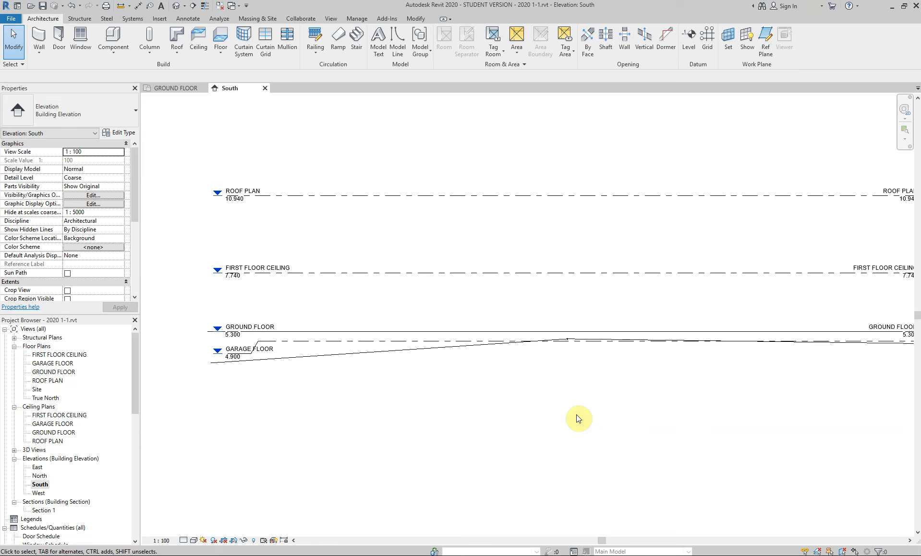
scroll(310, 378, down, 1)
scroll(310, 377, up, 5)
middle_drag(331, 378, 521, 406)
scroll(509, 401, up, 1)
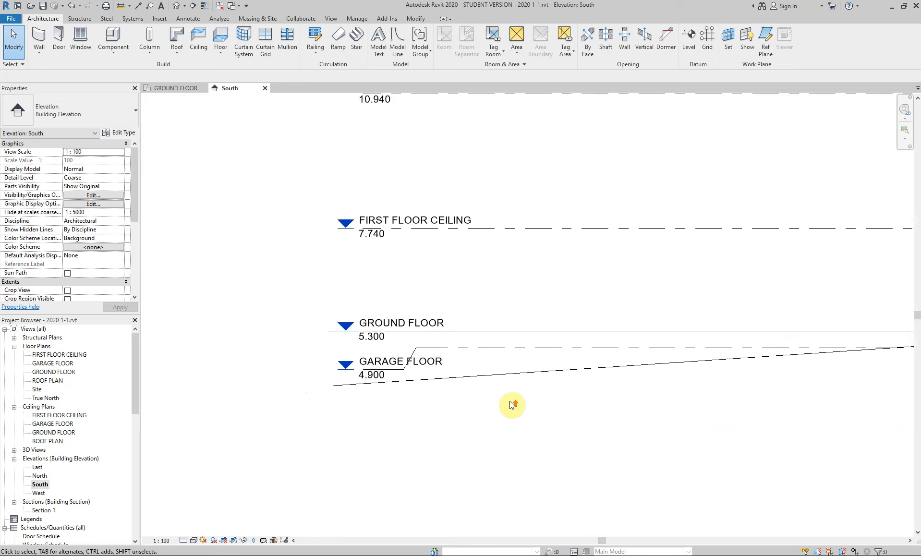
click(500, 342)
middle_drag(642, 394, 591, 394)
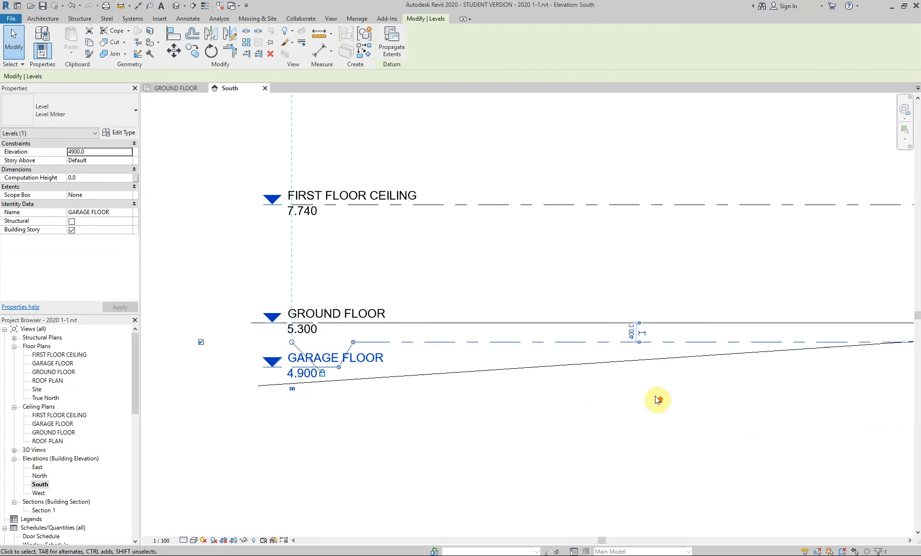
scroll(655, 398, up, 1)
middle_drag(652, 394, 607, 446)
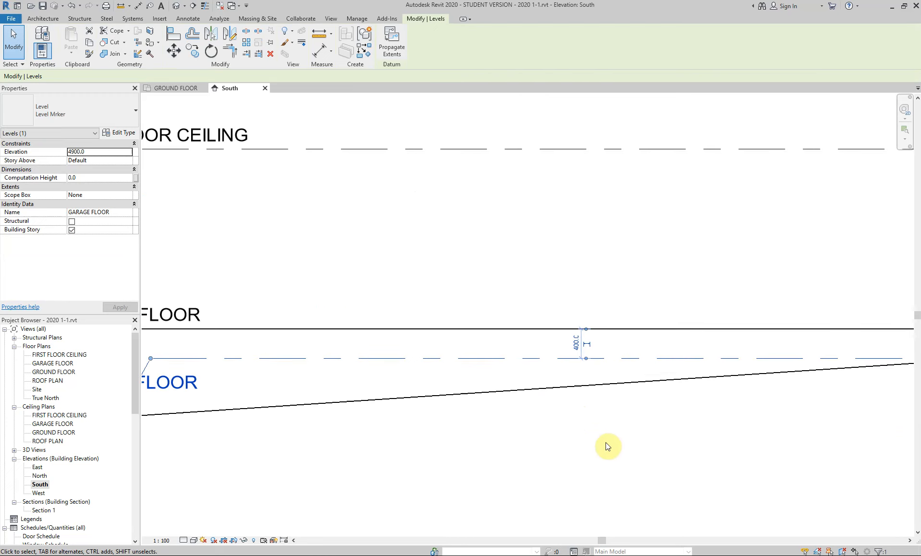
scroll(592, 425, up, 1)
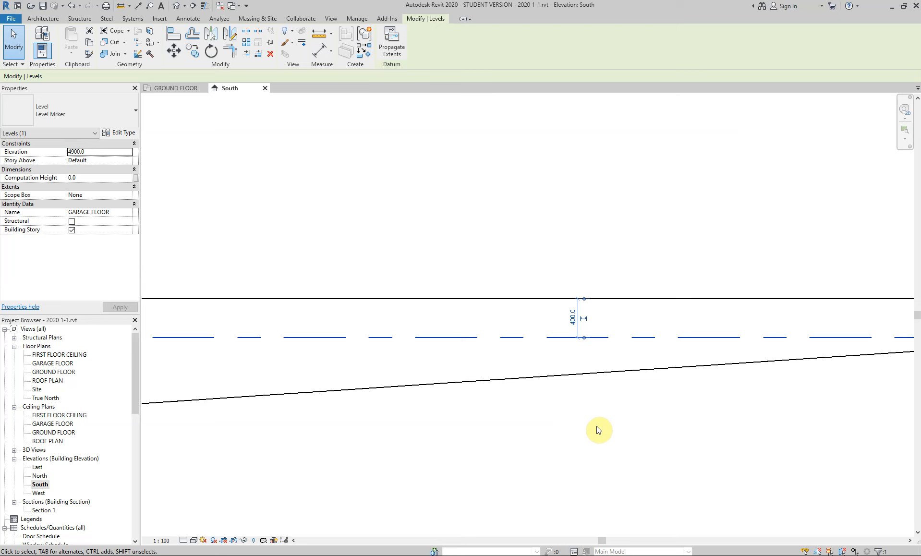
Step: Set the GARAGE FLOOR level's offset below GROUND FLOOR to 172 mm
click(572, 318)
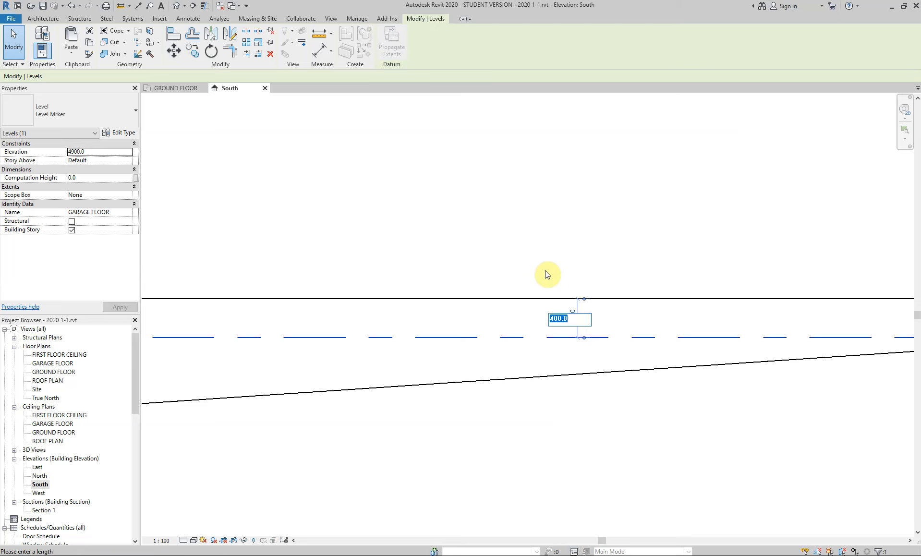
text(86)
key(BackSpace)
key(BackSpace)
text(172)
key(Return)
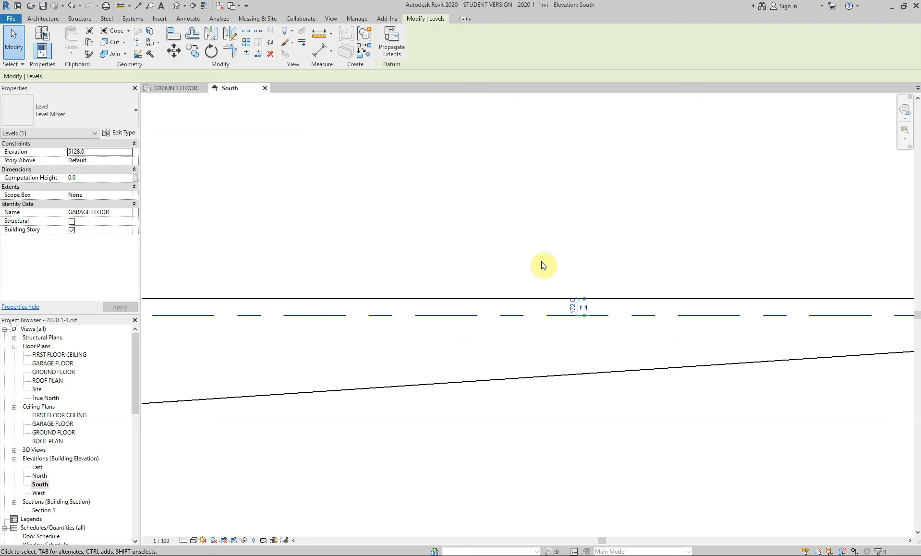
click(541, 261)
Step: Examine both ends of the level lines and their labels against the terrain in the South elevation
scroll(464, 341, down, 6)
middle_drag(300, 349, 552, 343)
scroll(551, 341, up, 4)
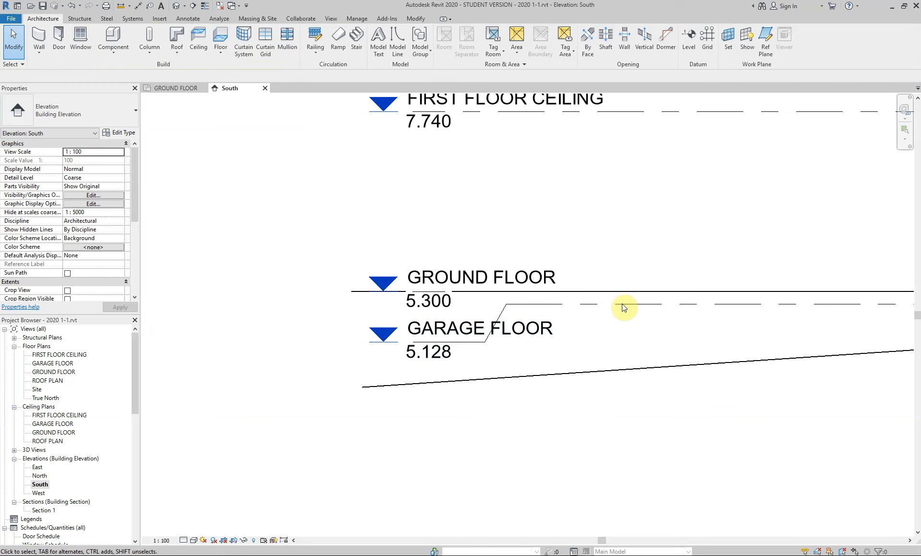
scroll(628, 308, down, 4)
middle_drag(628, 309, 477, 383)
middle_drag(681, 397, 610, 425)
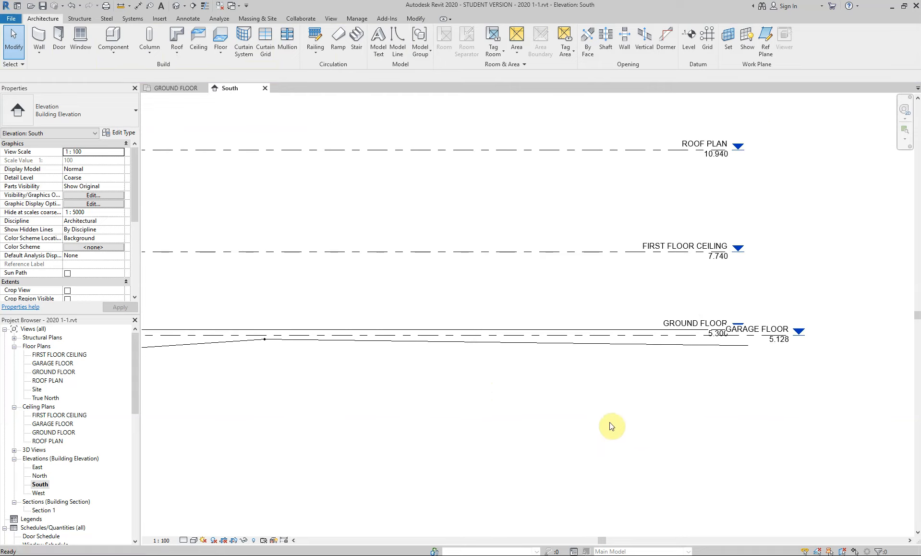
middle_drag(667, 420, 668, 449)
scroll(666, 447, down, 1)
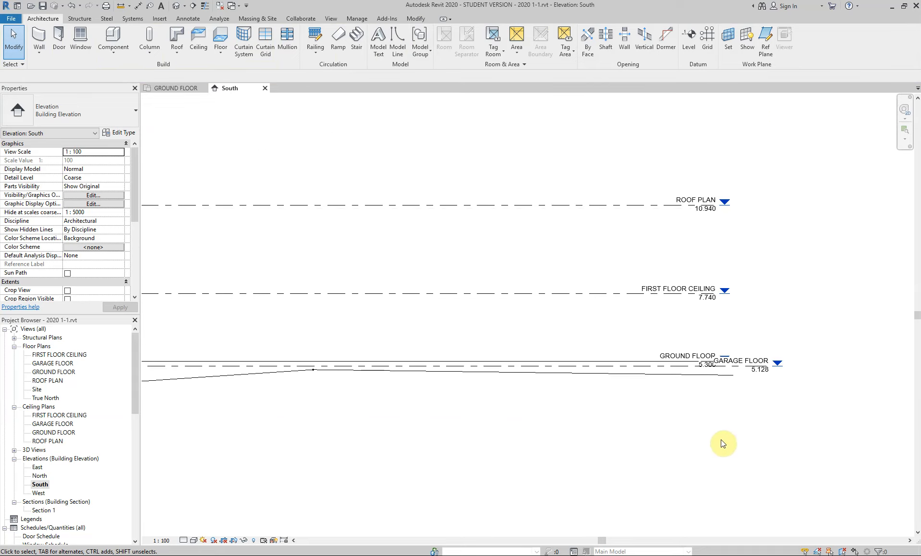
scroll(683, 423, down, 5)
mouse_move(565, 430)
middle_down()
mouse_move(620, 422)
mouse_move(577, 418)
middle_up()
scroll(596, 419, up, 2)
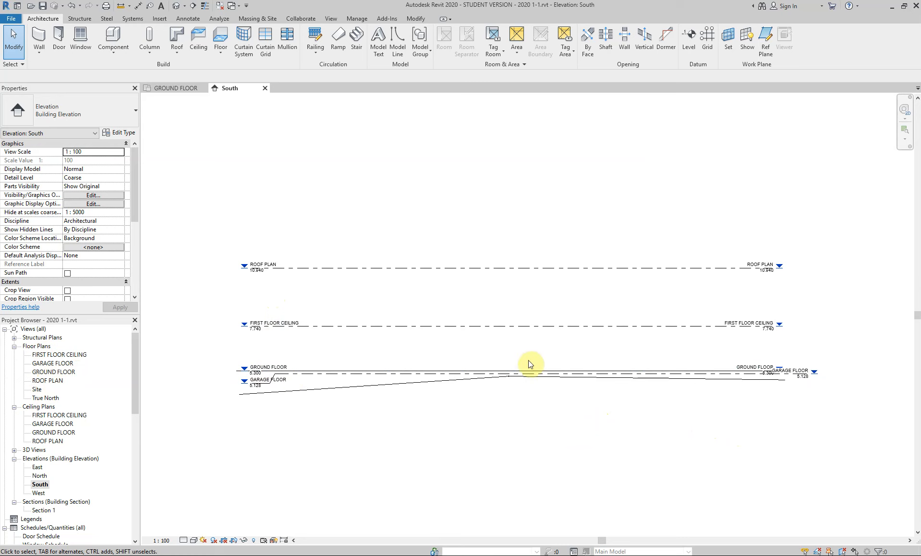
Step: Open the default 3D view and inspect the levels around the sloping terrain from several angles
click(177, 8)
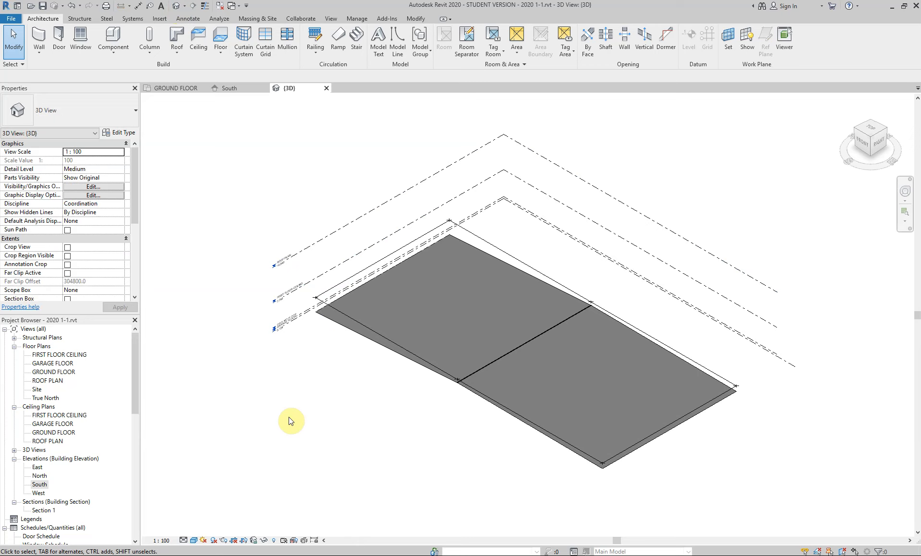
middle_drag(288, 417, 263, 401)
scroll(358, 397, up, 2)
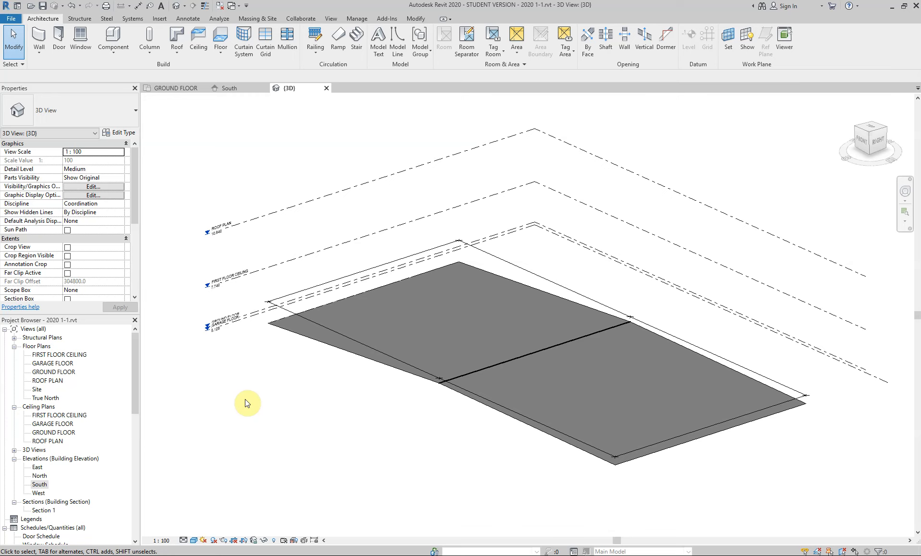
mouse_move(250, 418)
shift+middle_down()
mouse_move(270, 404)
mouse_move(286, 412)
mouse_move(257, 423)
shift+middle_up()
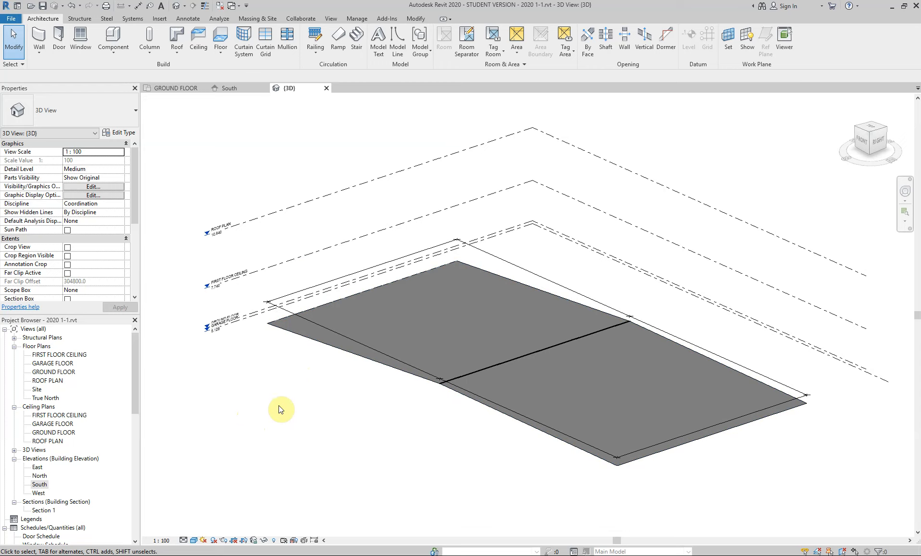
shift+middle_drag(280, 411, 295, 406)
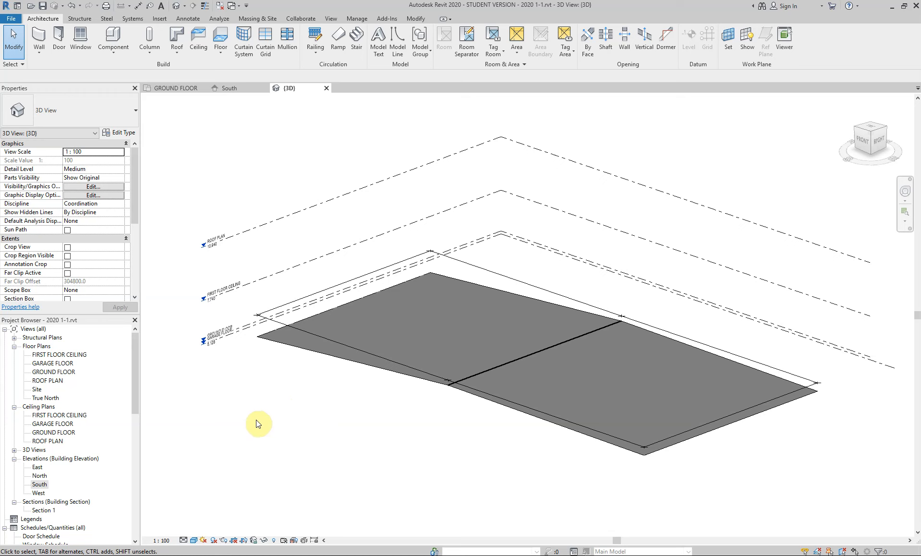
Step: Switch to the GROUND FLOOR plan and review the task list beside the site boundary
click(181, 89)
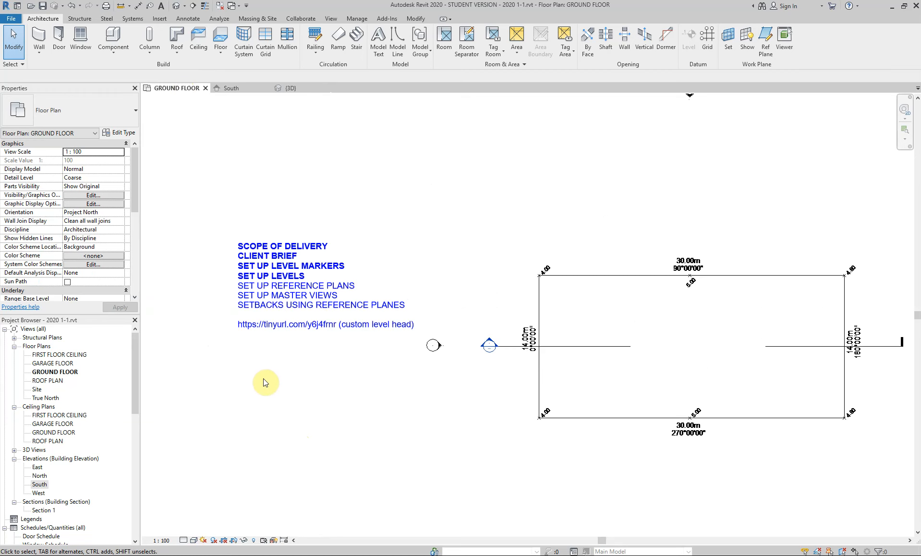
scroll(269, 300, up, 2)
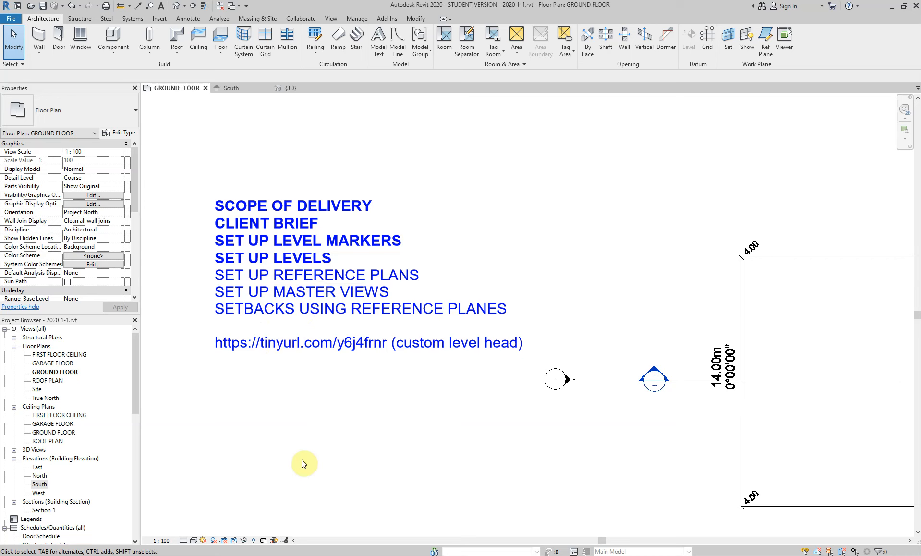
scroll(302, 460, down, 4)
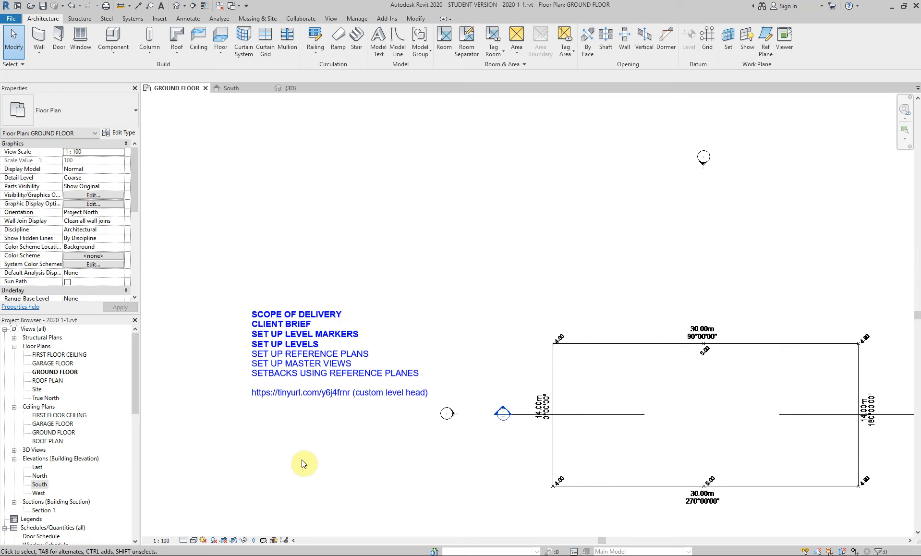
middle_drag(322, 477, 290, 414)
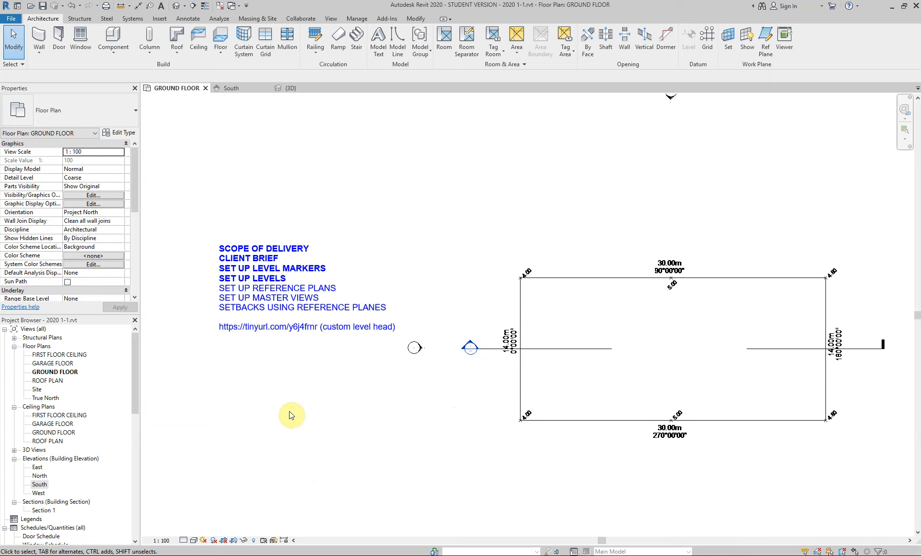